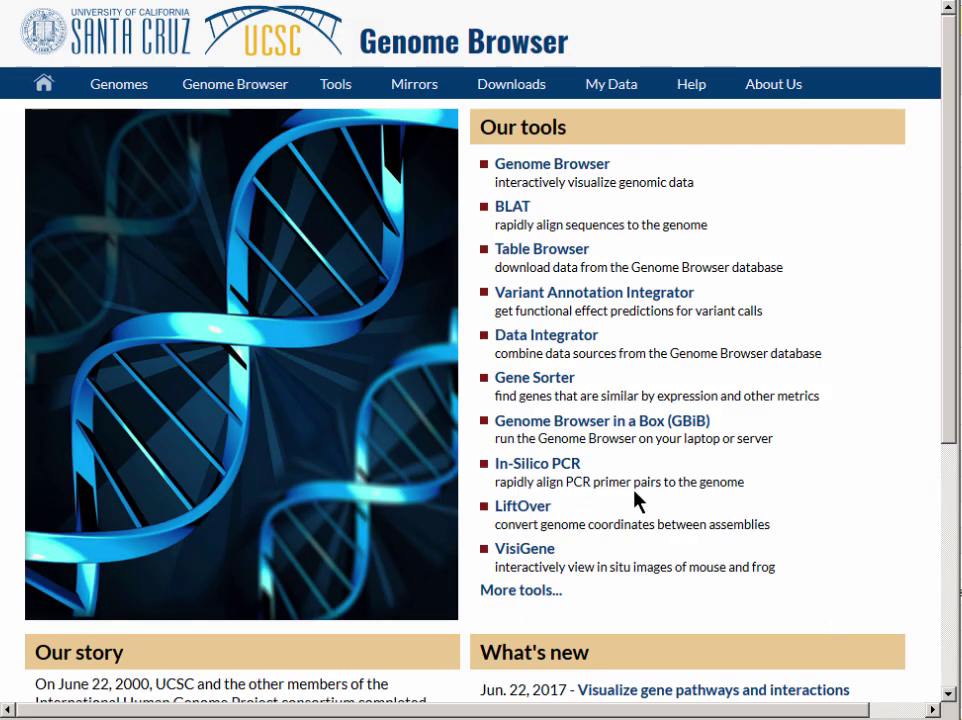
- Reset all user settings to defaults and allow the redirect to the hg38 Gateway page
click(579, 472)
mouse_move(263, 90)
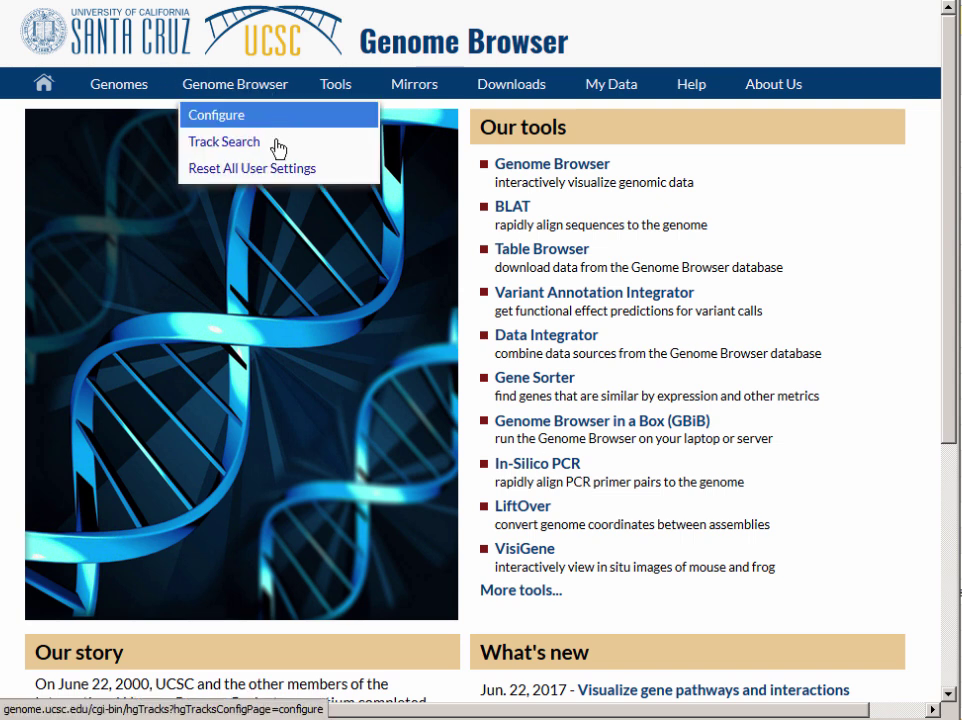
click(295, 179)
click(889, 8)
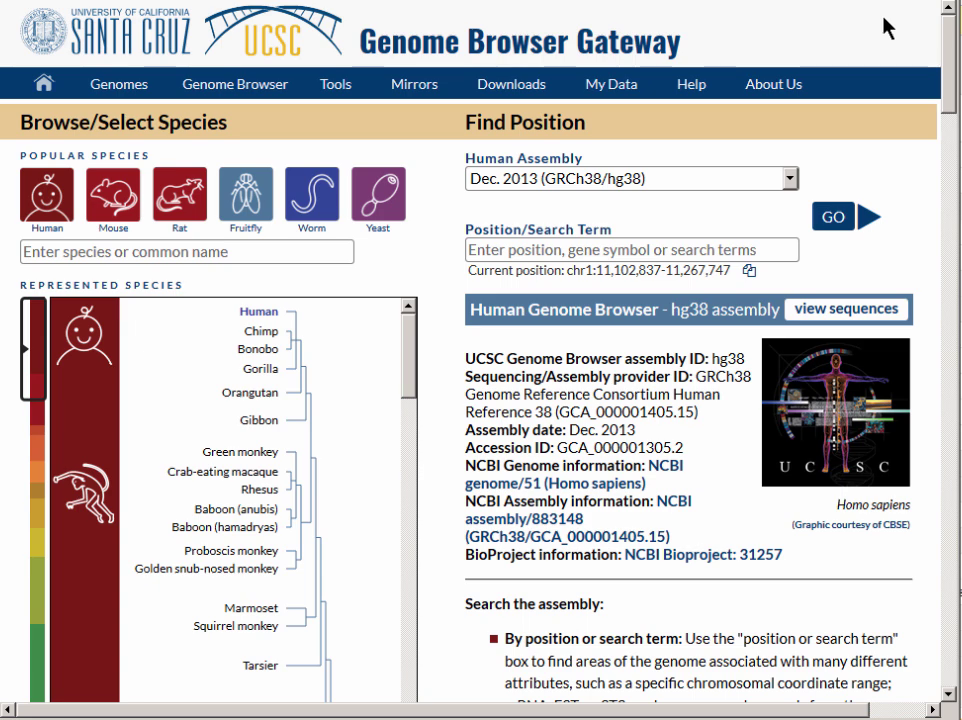
- Switch the human assembly to Feb. 2009 (GRCh37/hg19) and go to the browser
click(741, 182)
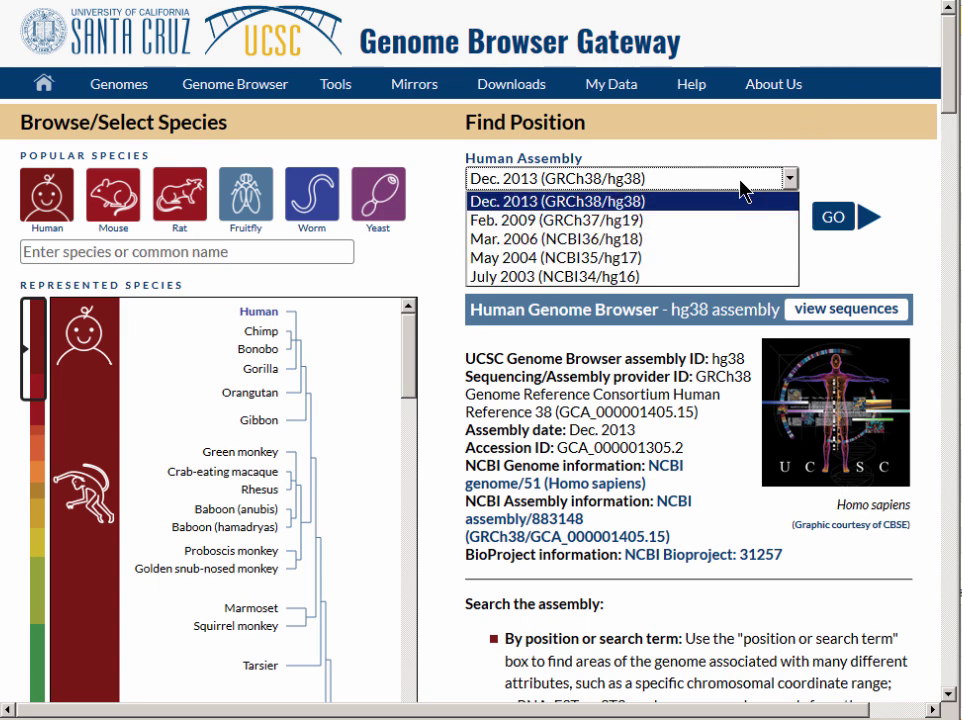
click(701, 220)
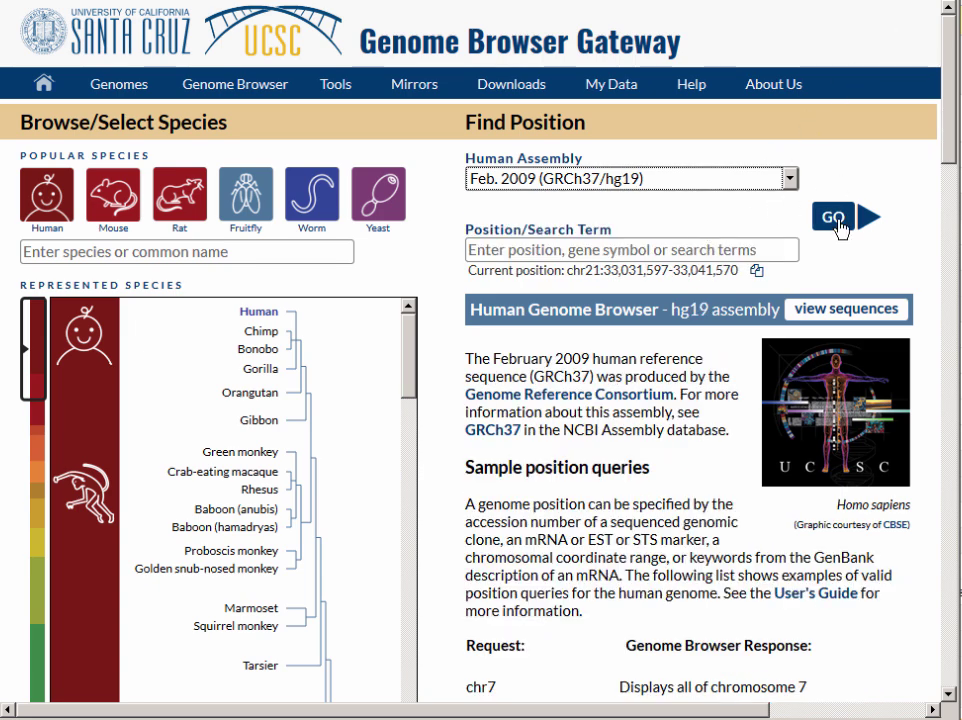
click(836, 220)
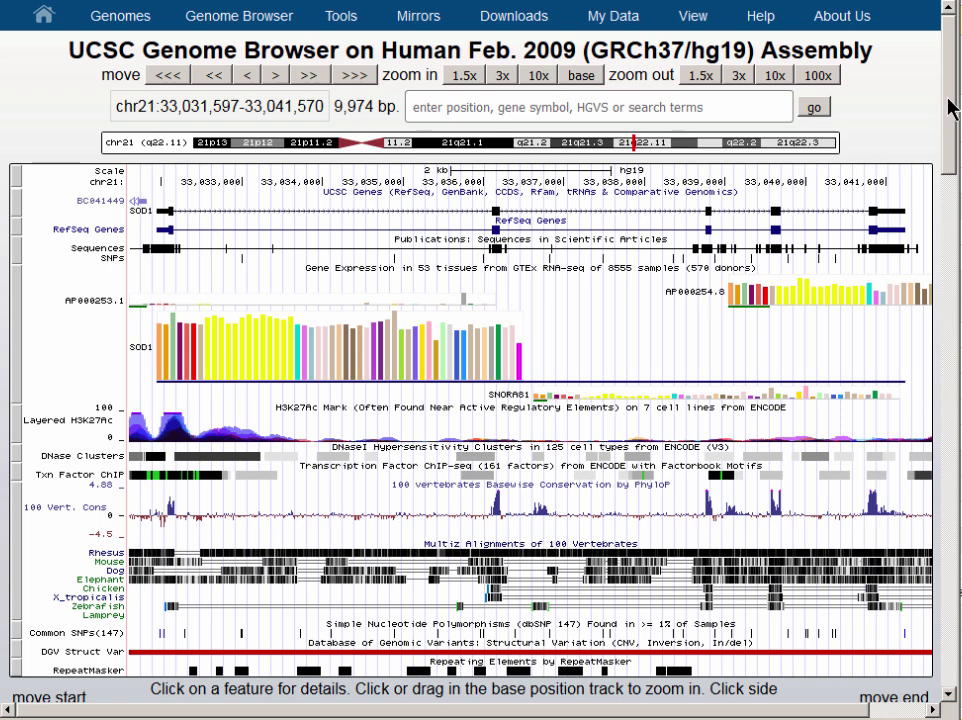
- Hide all tracks, set UCSC Genes to pack, and refresh the display
scroll(951, 146, down, 3)
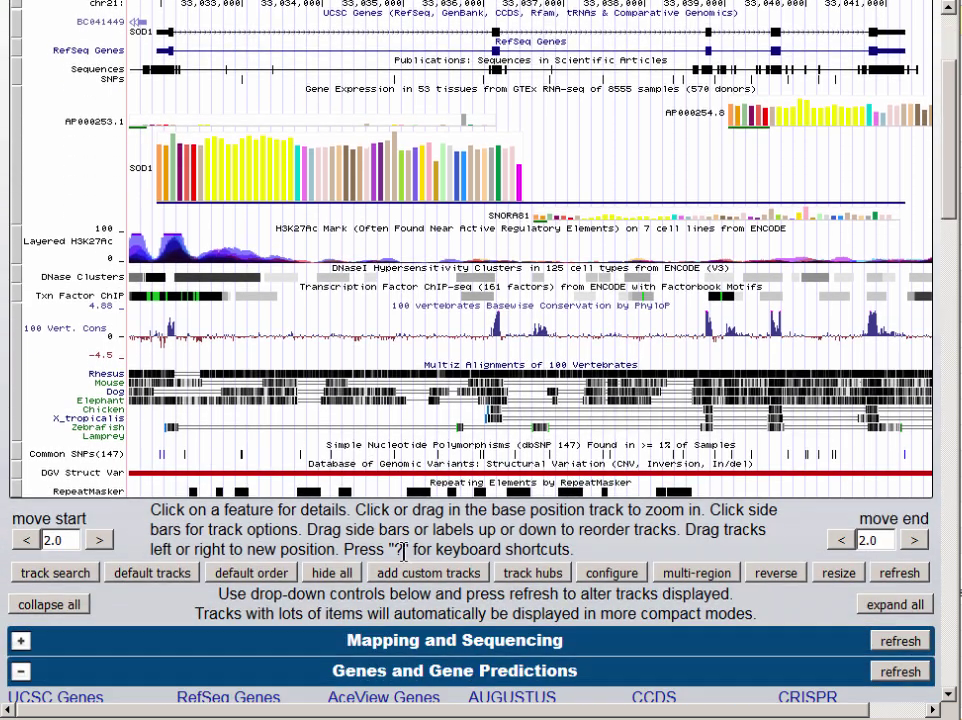
click(341, 578)
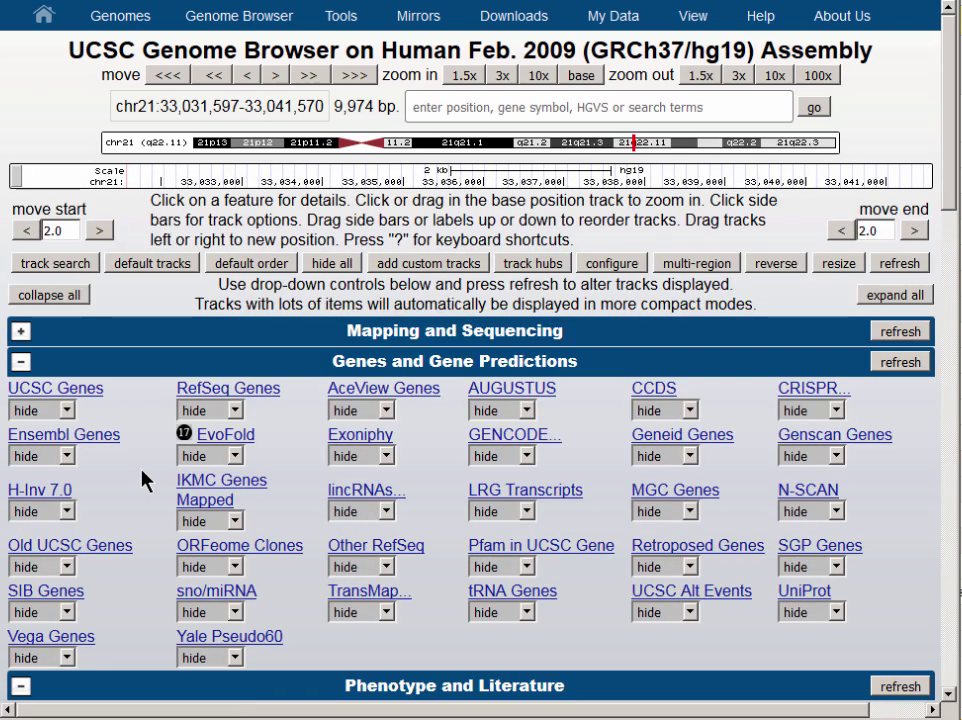
click(68, 411)
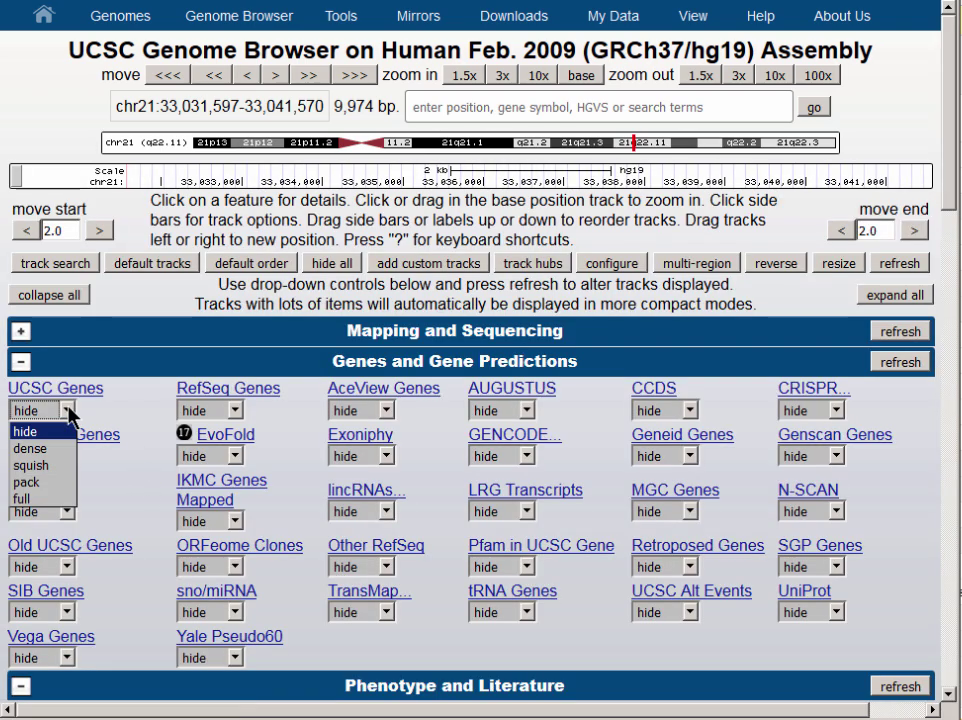
click(67, 484)
click(900, 362)
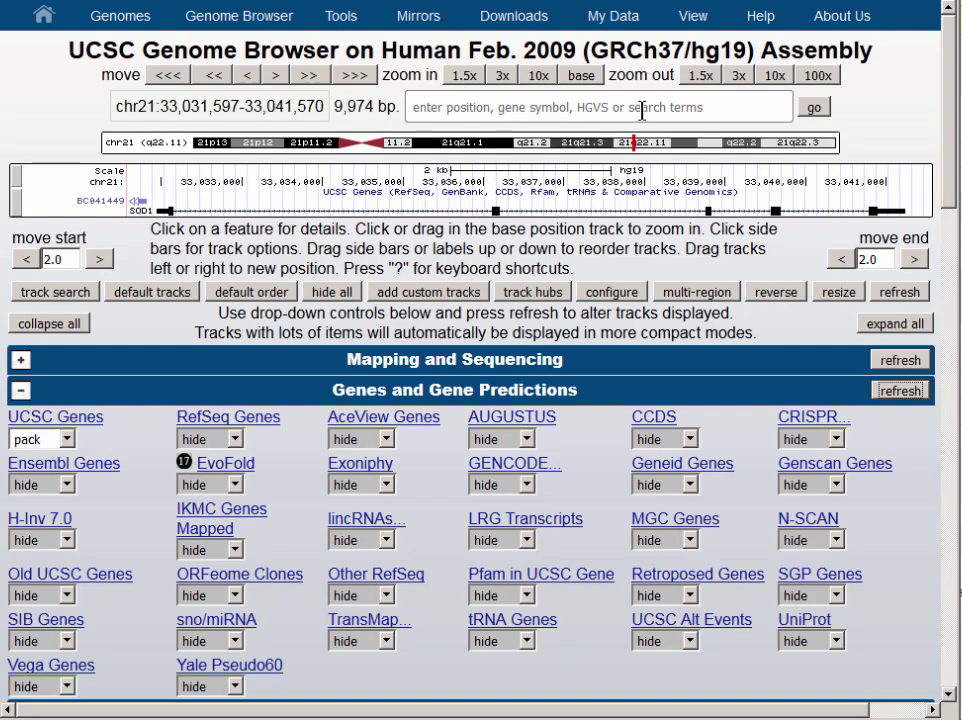
- Search for 'cyp2d6' and jump to CYP2D6 at chr22:42,522,501-42,526,883
click(643, 110)
text(cy)
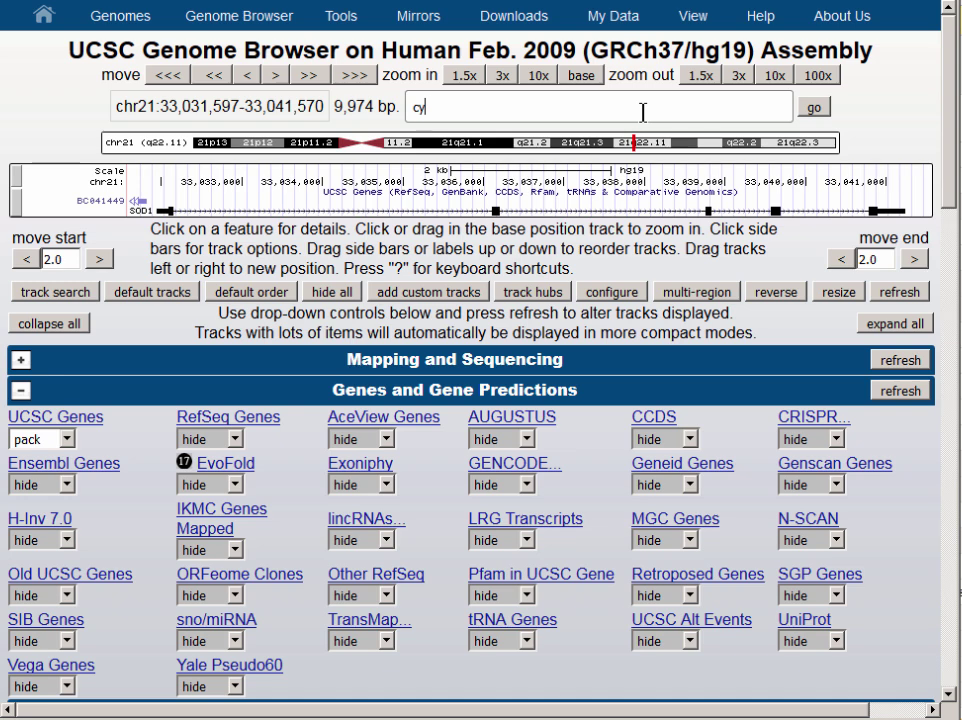
text(p2d6)
click(651, 141)
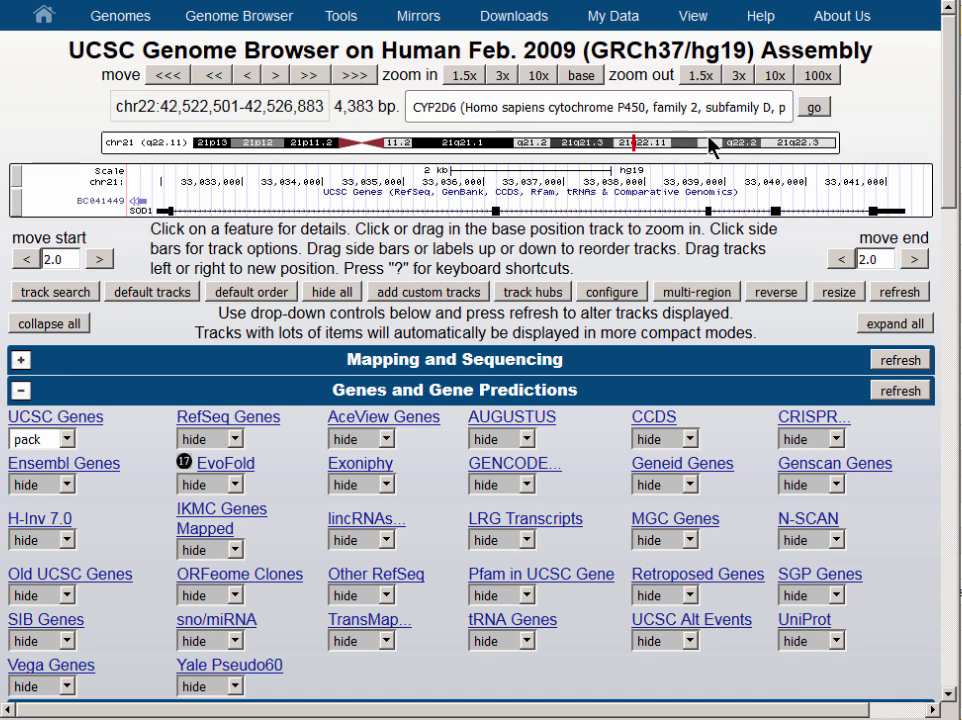
click(815, 110)
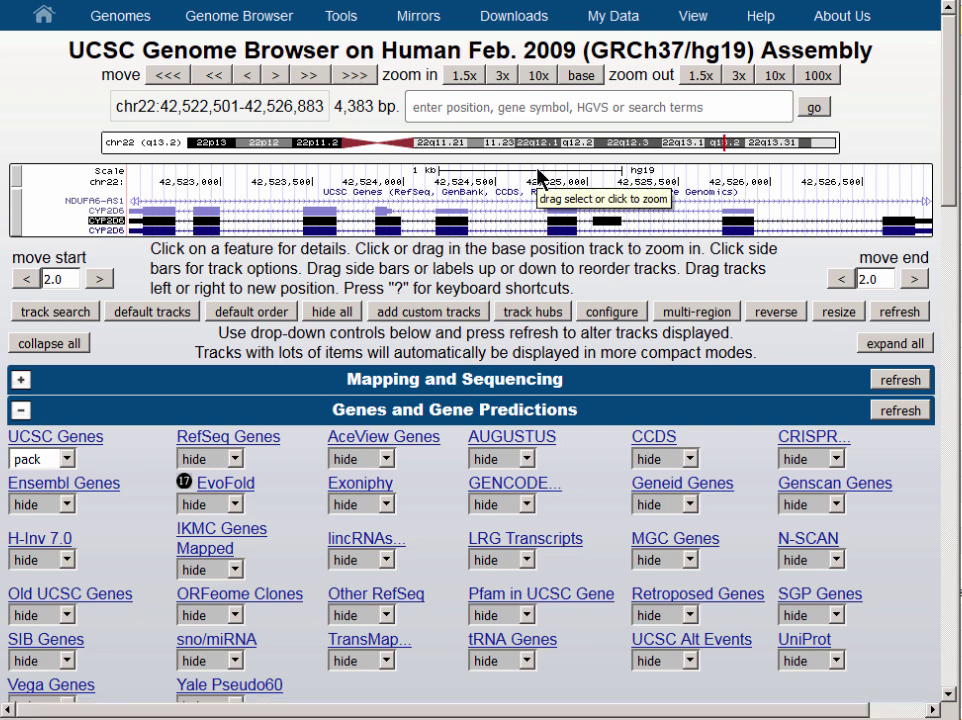
- Zoom in to chr22:42,524,754-42,525,971 by selecting that stretch on the ruler
drag(538, 176, 766, 208)
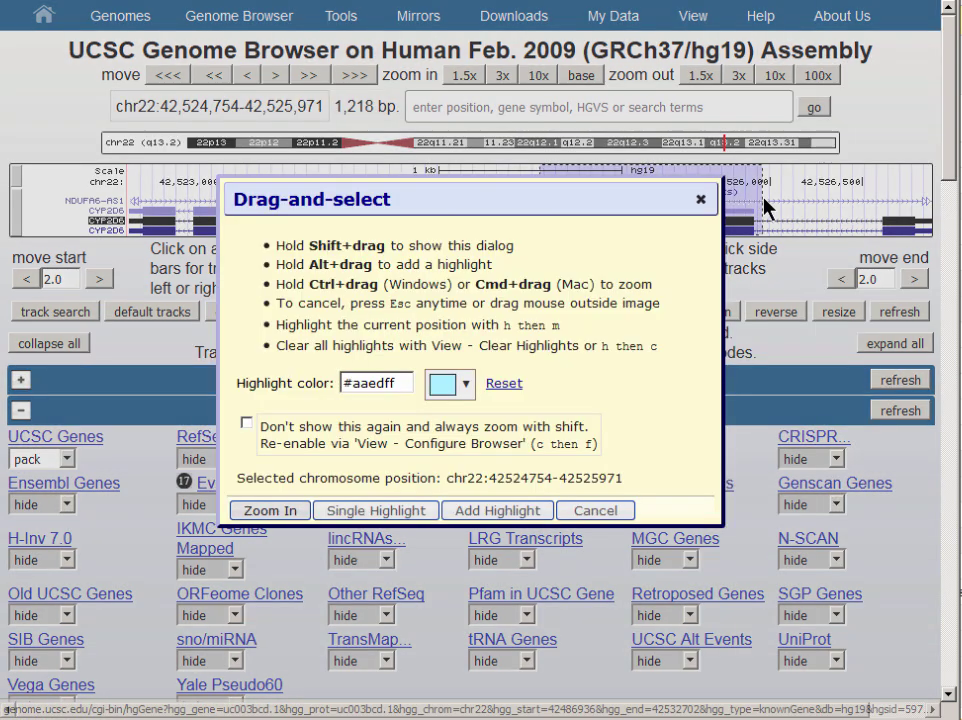
click(279, 511)
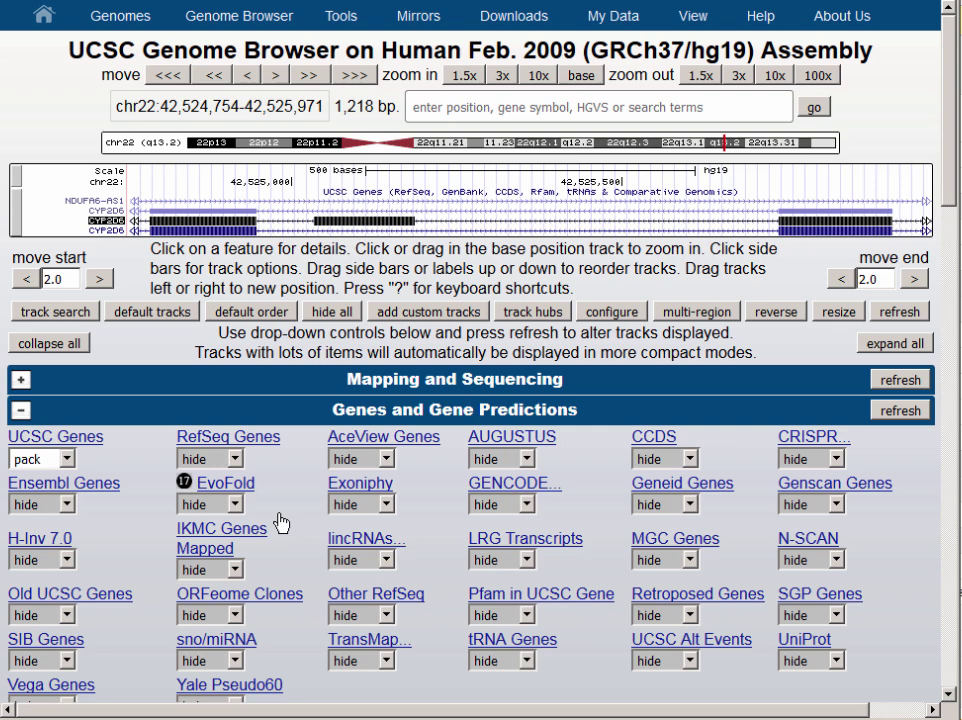
- Get the displayed region's DNA via View > DNA and open its extended case/color options
mouse_move(688, 28)
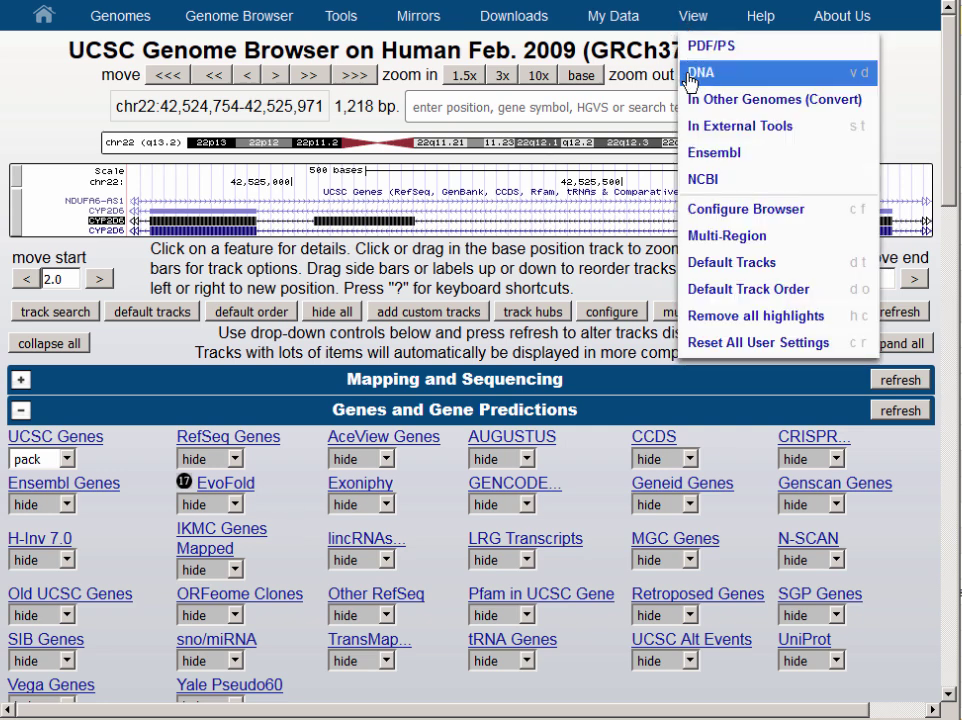
click(691, 80)
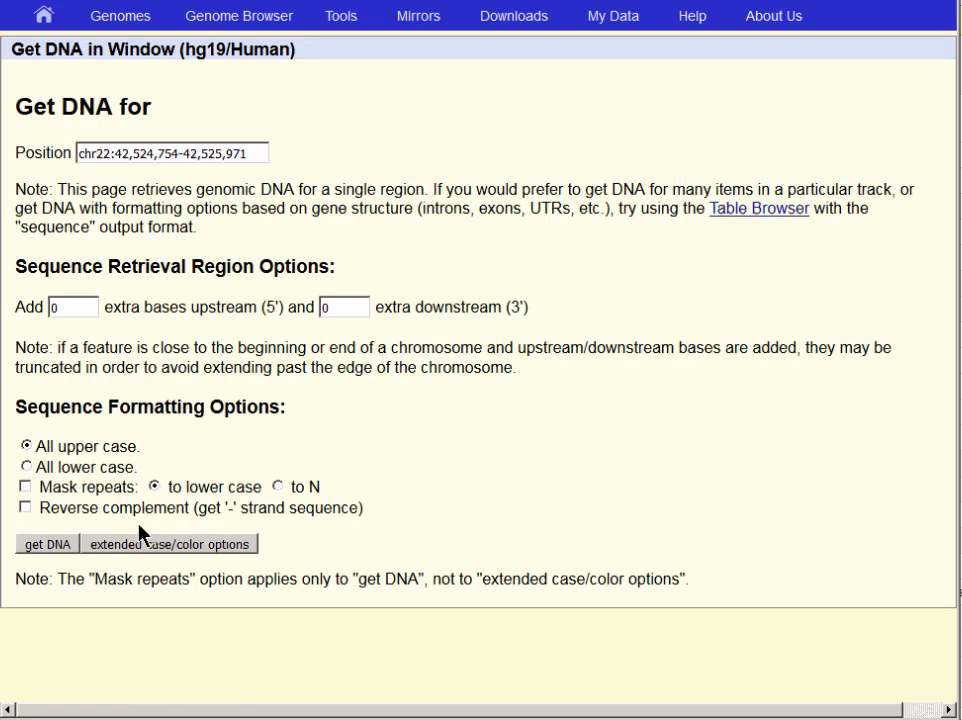
click(157, 546)
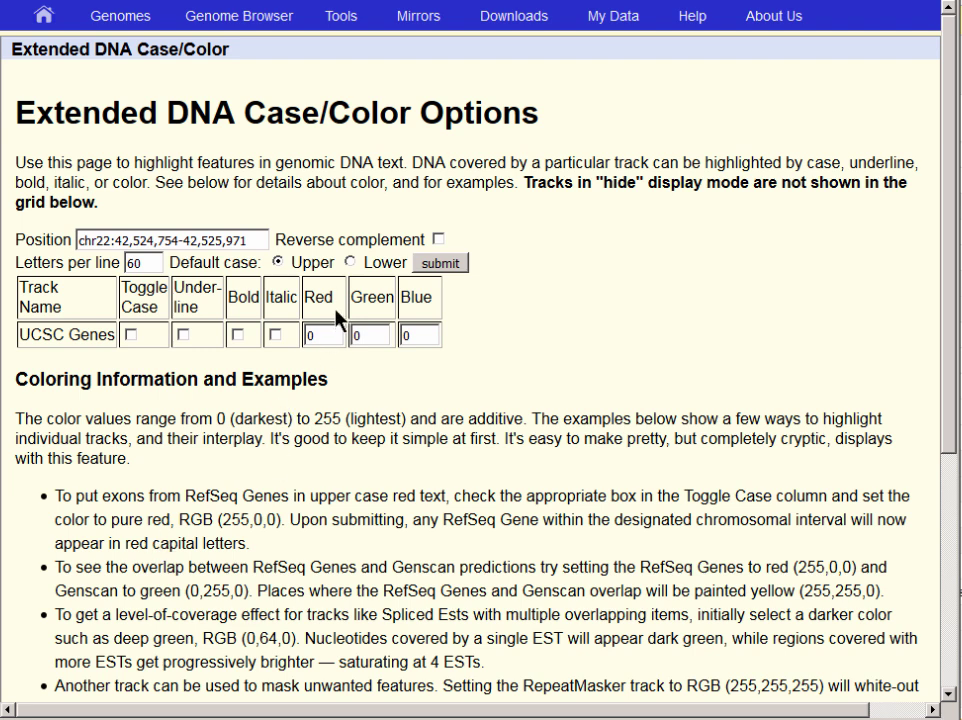
- Output the DNA in lower case with UCSC Genes bases toggled to upper case, blue 255
click(351, 263)
click(130, 335)
click(417, 335)
key(BackSpace)
text(255)
click(617, 356)
click(455, 266)
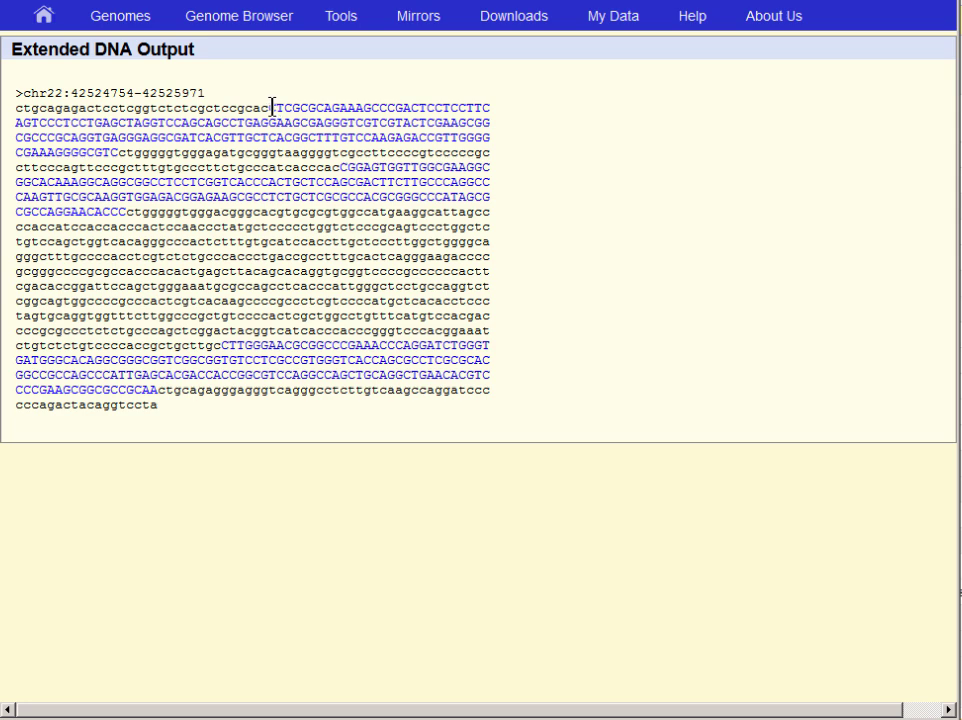
- Copy the first exon bases CTCGCGCAGAAAGCCCGACTCCTCCTTC as the forward primer
drag(271, 106, 467, 106)
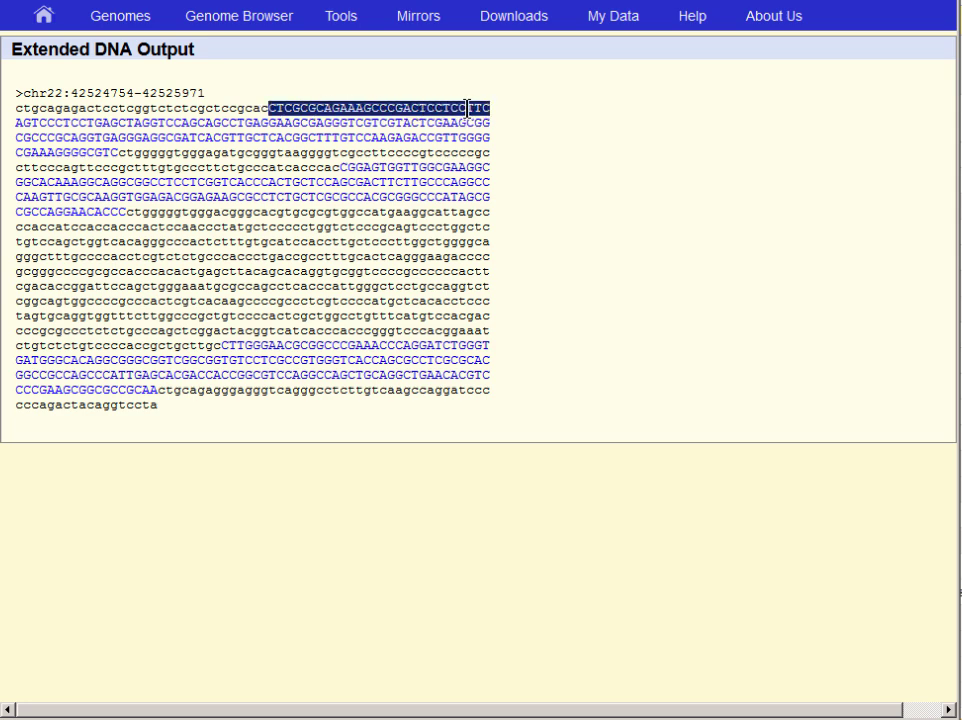
right_click(467, 106)
click(530, 125)
- Paste the forward primer into the text editor on its own line
key(alt+Tab)
key(ctrl+v)
key(Return)
key(Return)
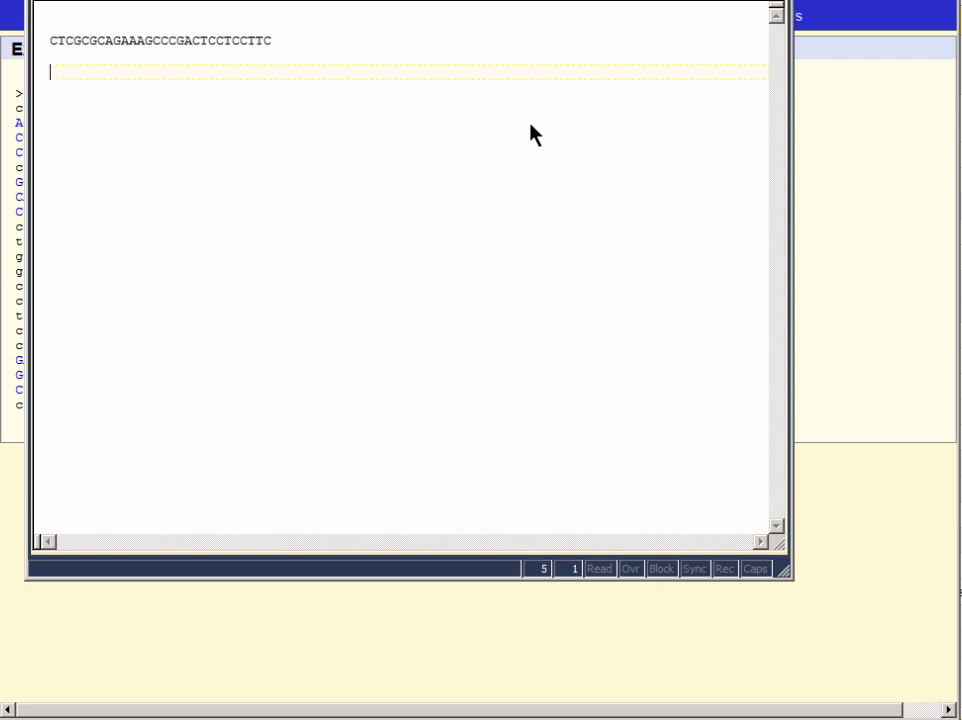
- Copy TCCAGGCCAGCTGCAGGCTGAACACGTC from the later exon onto the editor's second line
key(alt+Tab)
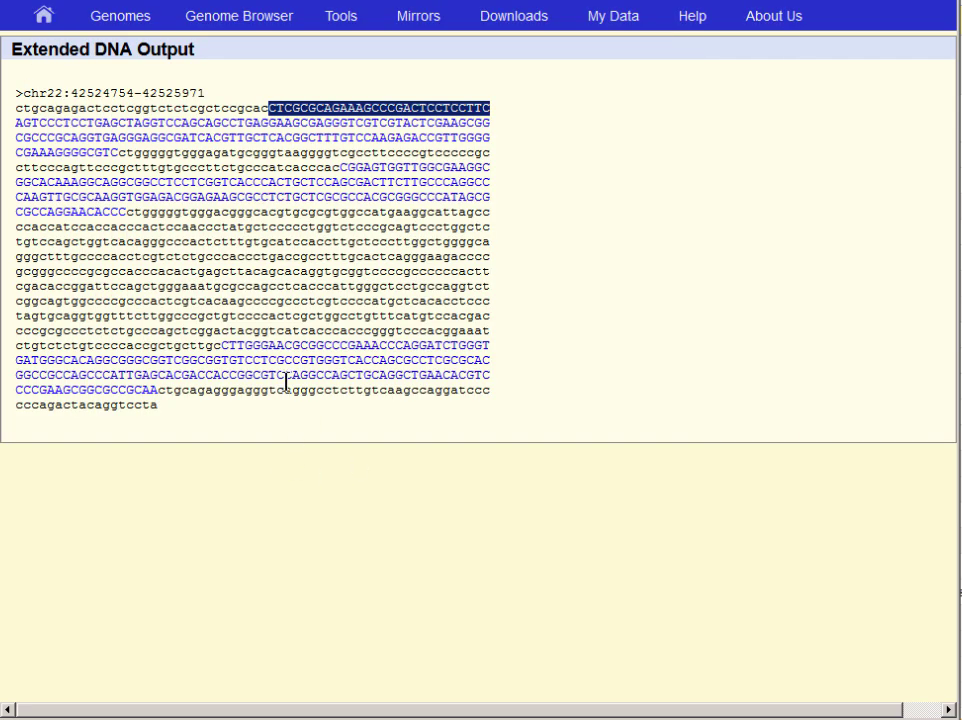
drag(286, 376, 273, 376)
drag(364, 378, 493, 386)
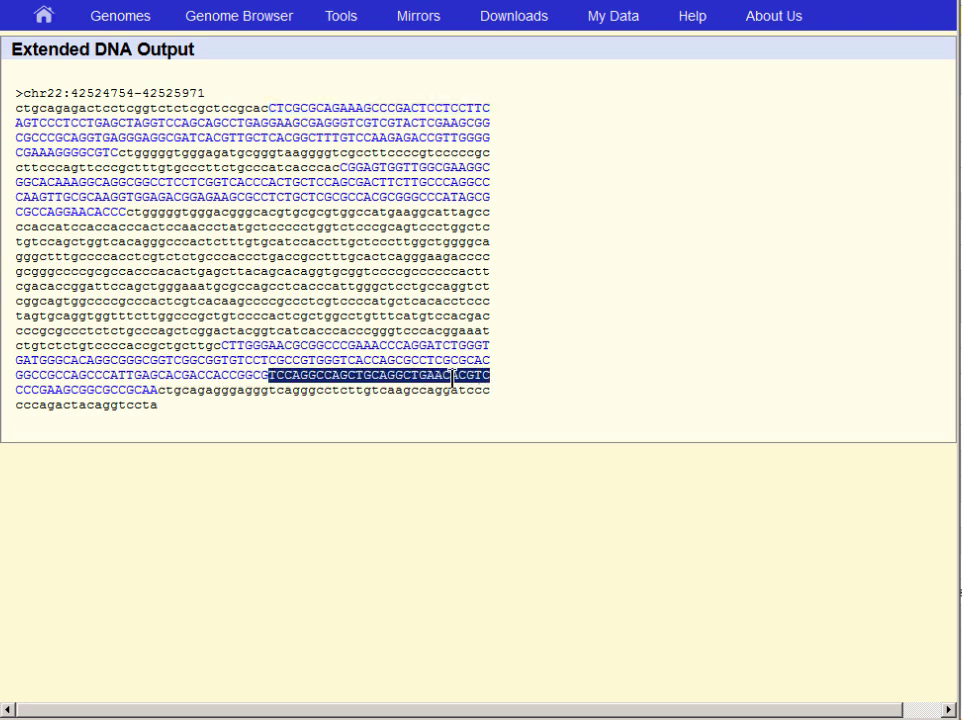
right_click(457, 382)
click(489, 392)
key(alt+Tab)
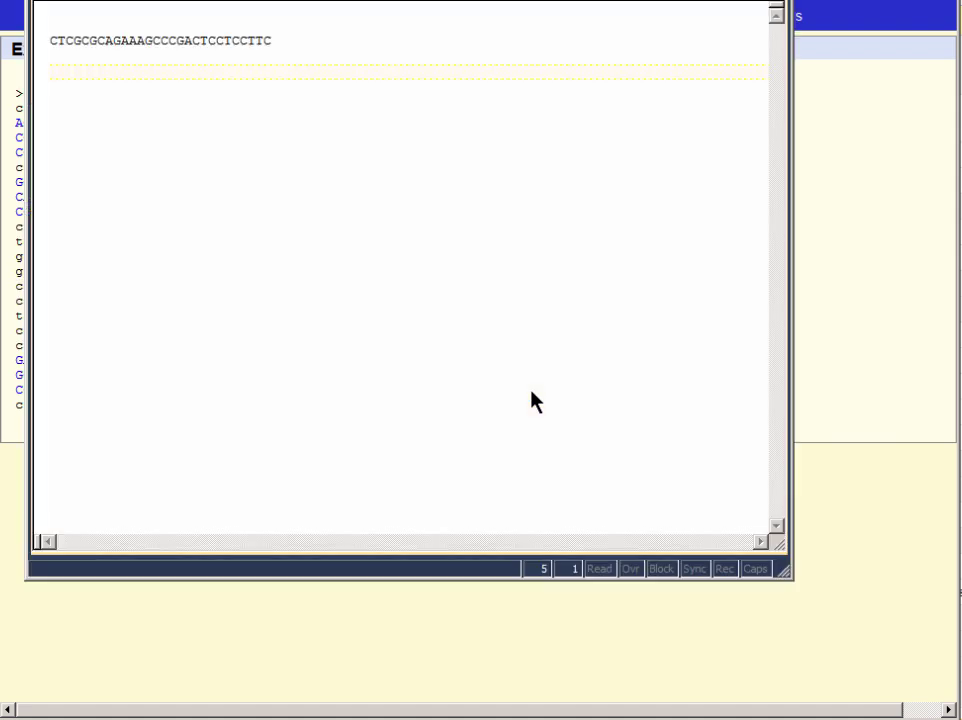
key(ctrl+v)
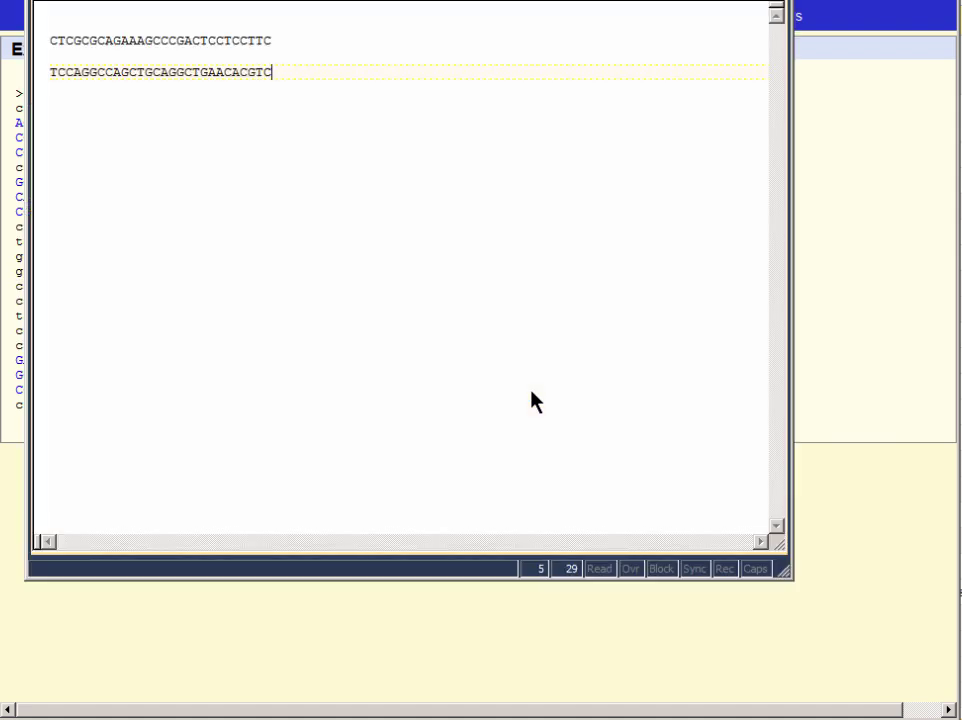
key(alt+Tab)
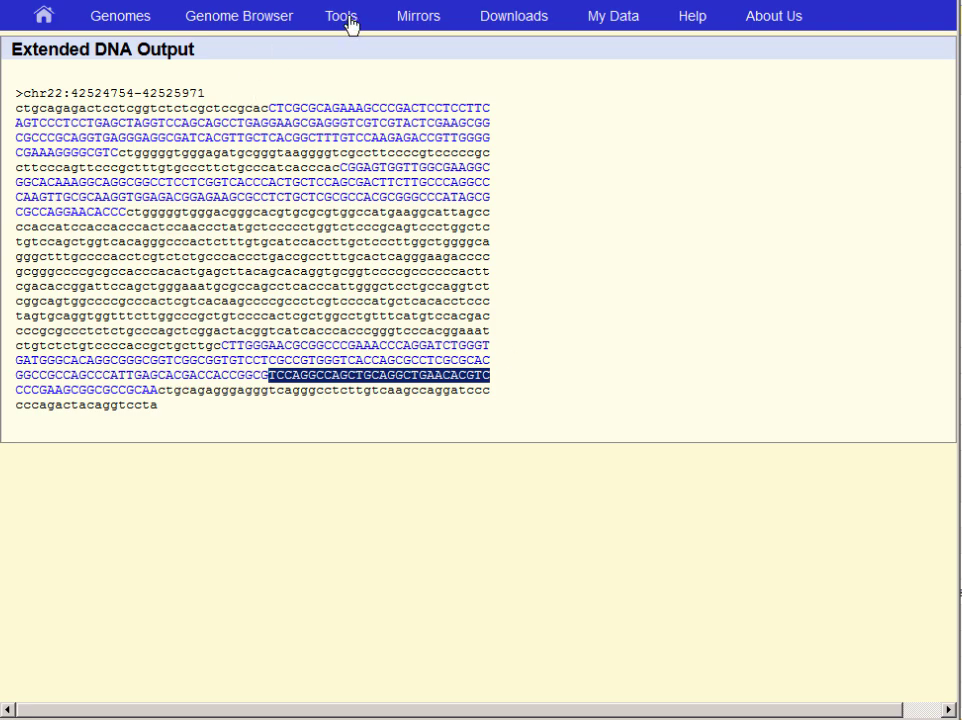
- Open Tools > In-Silico PCR for hg19 and select the reverse primer field
mouse_move(346, 19)
click(436, 252)
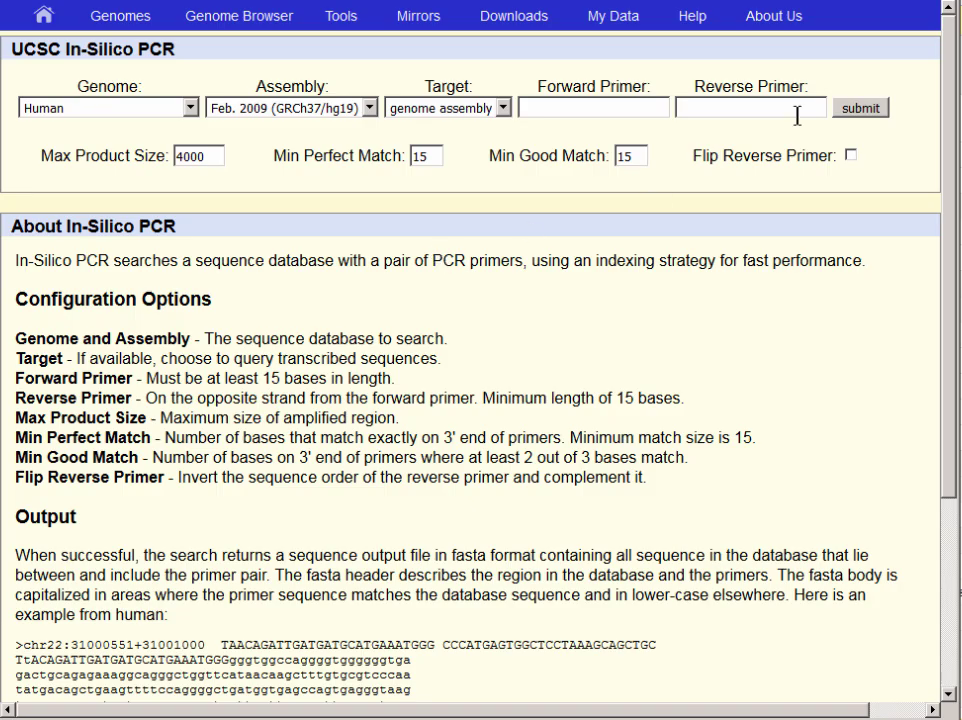
click(791, 108)
- Paste the reverse primer with Flip Reverse Primer enabled, then paste the forward primer from the notes
key(ctrl+v)
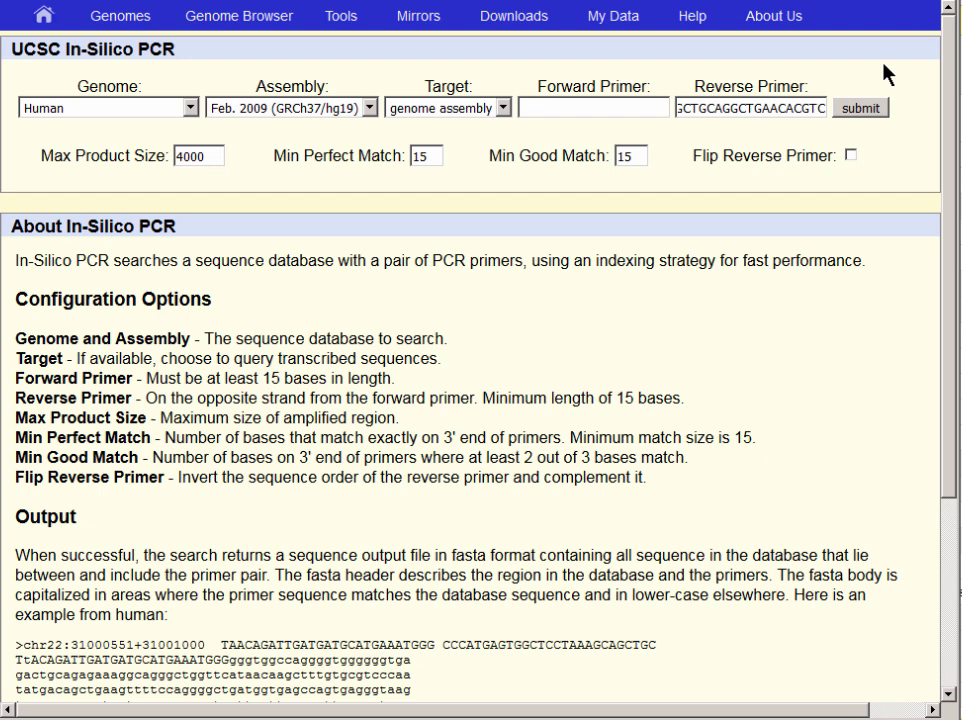
click(851, 155)
key(ctrl+Home)
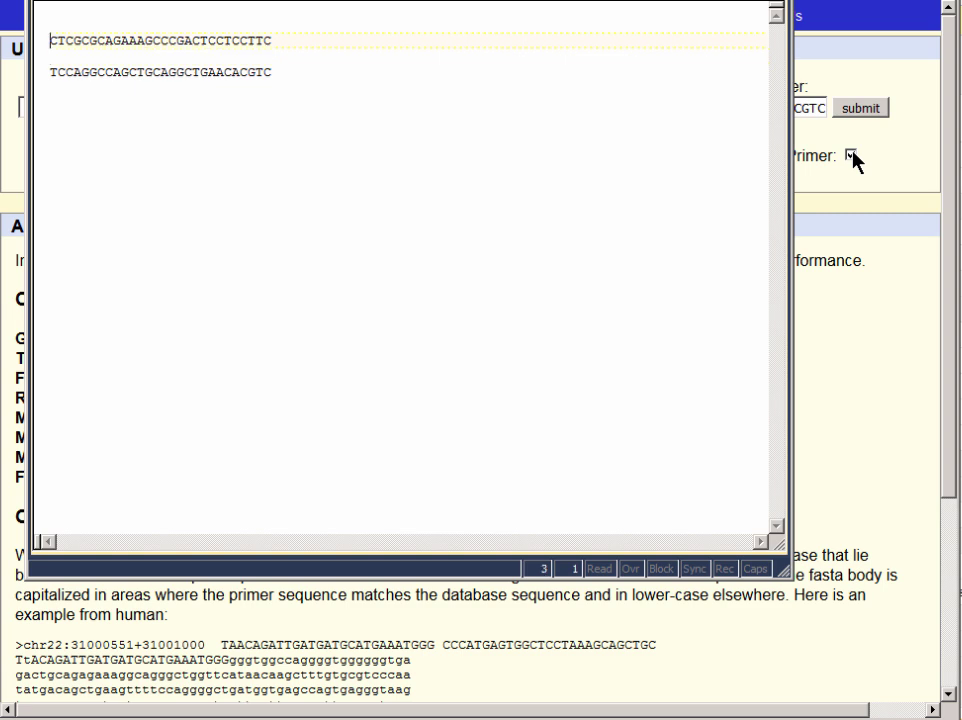
key(shift+End)
key(ctrl+c)
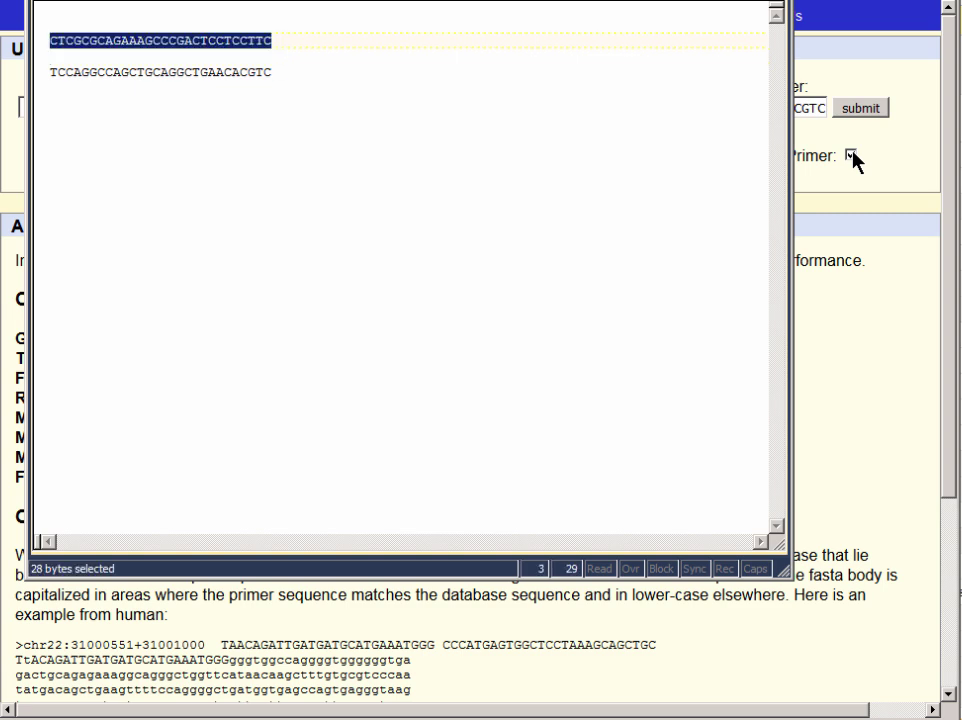
key(alt+Tab)
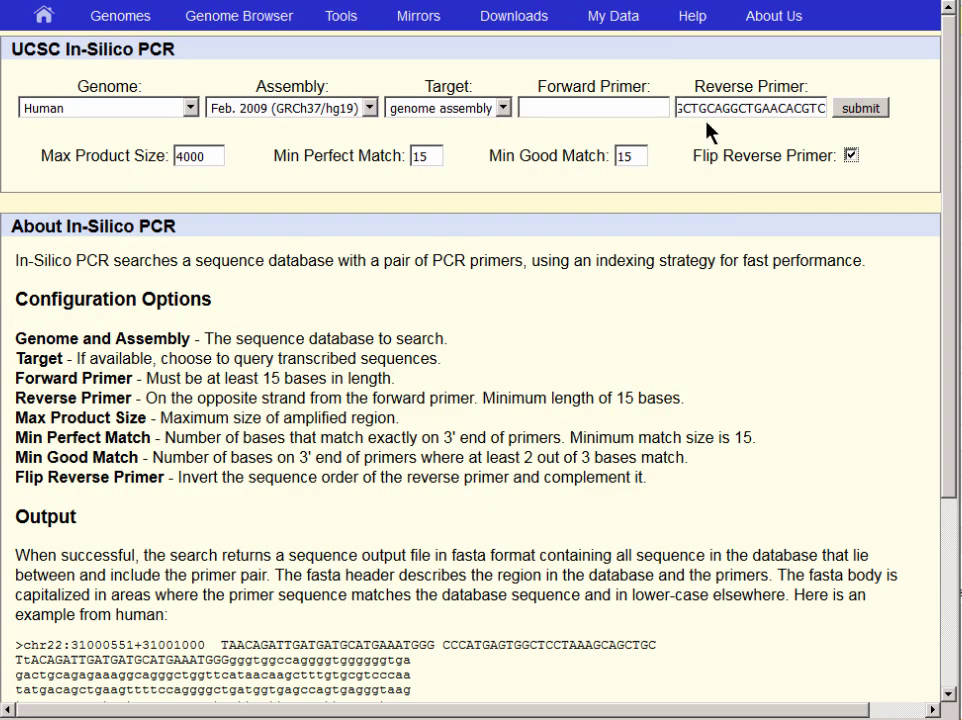
click(644, 104)
key(ctrl+v)
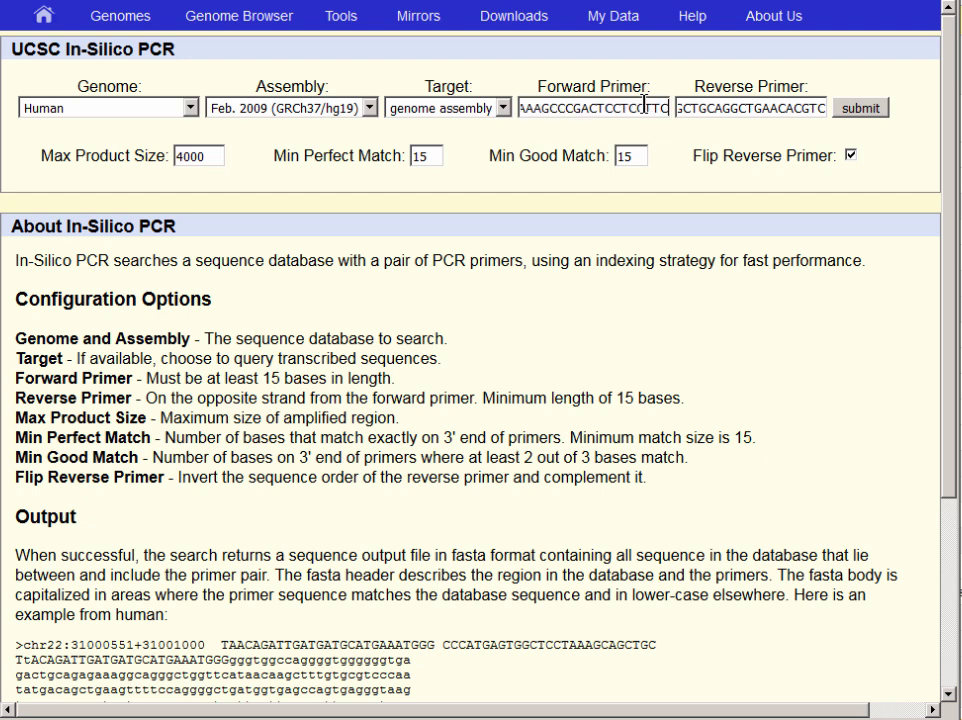
click(763, 214)
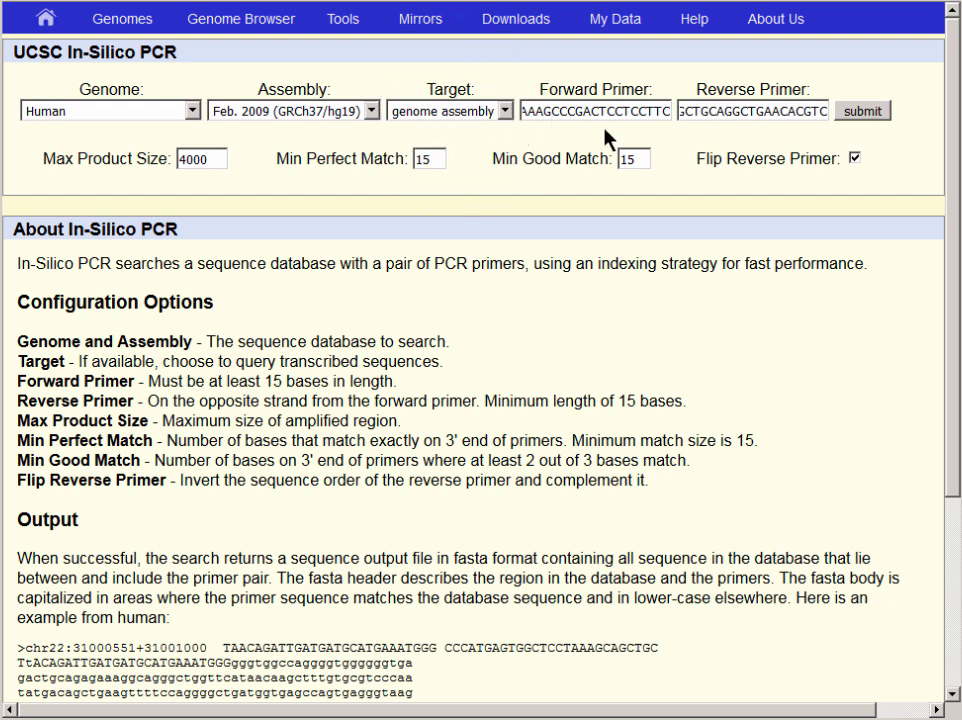
- Submit the In-Silico PCR search on the hg19 genome and highlight the 1085bp product size
click(857, 113)
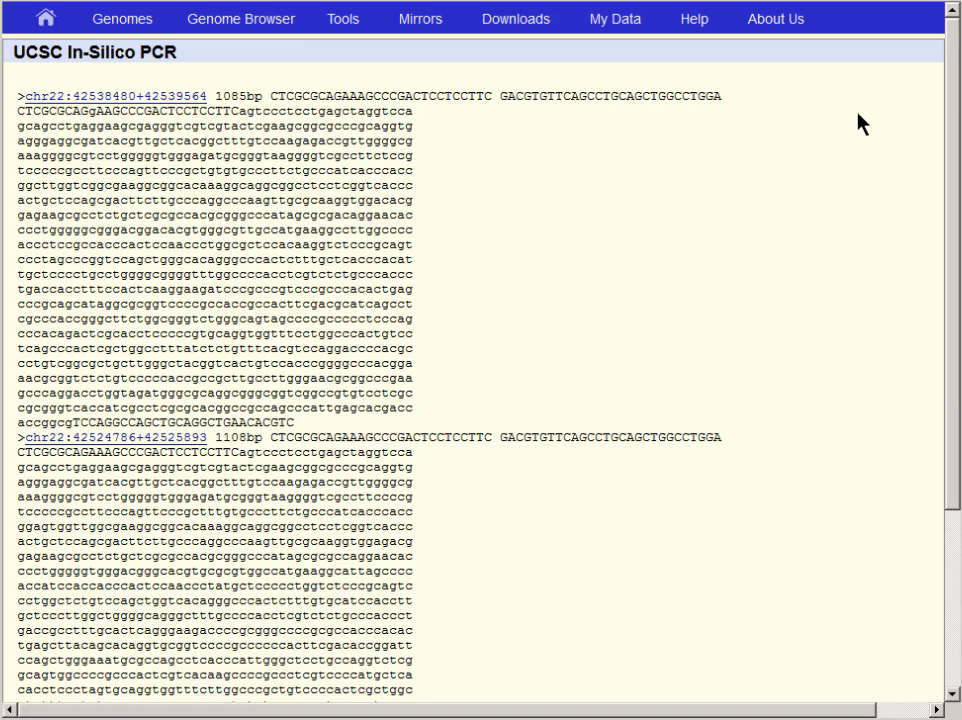
scroll(509, 187, down, 1)
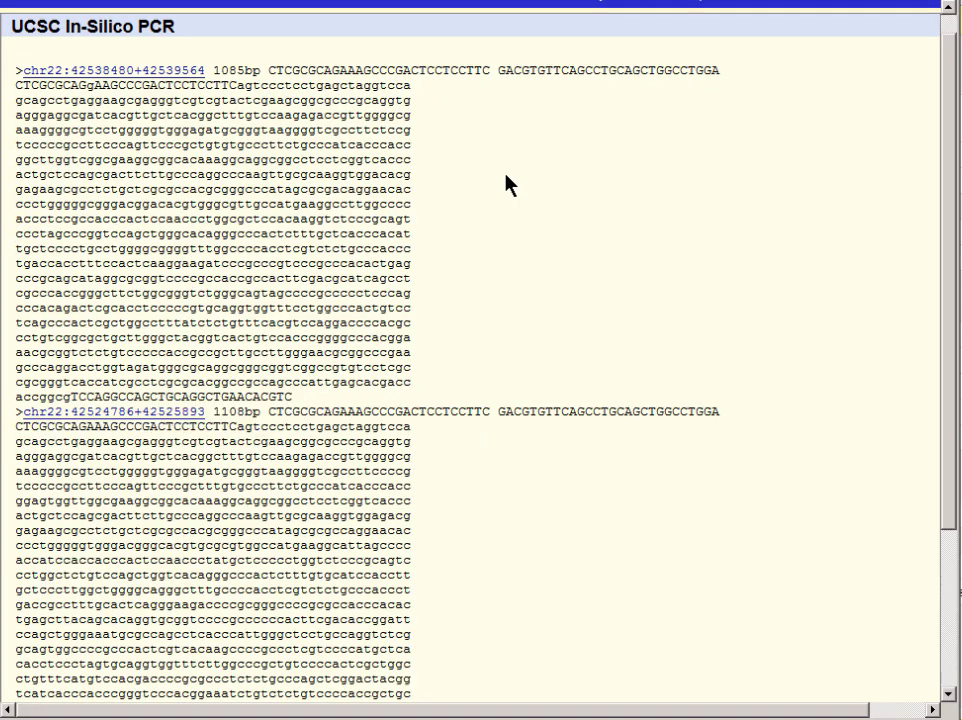
drag(213, 71, 243, 71)
- Highlight the 1108bp amplicon size and open the first amplicon's chr22 location
click(213, 412)
drag(213, 412, 243, 412)
click(421, 258)
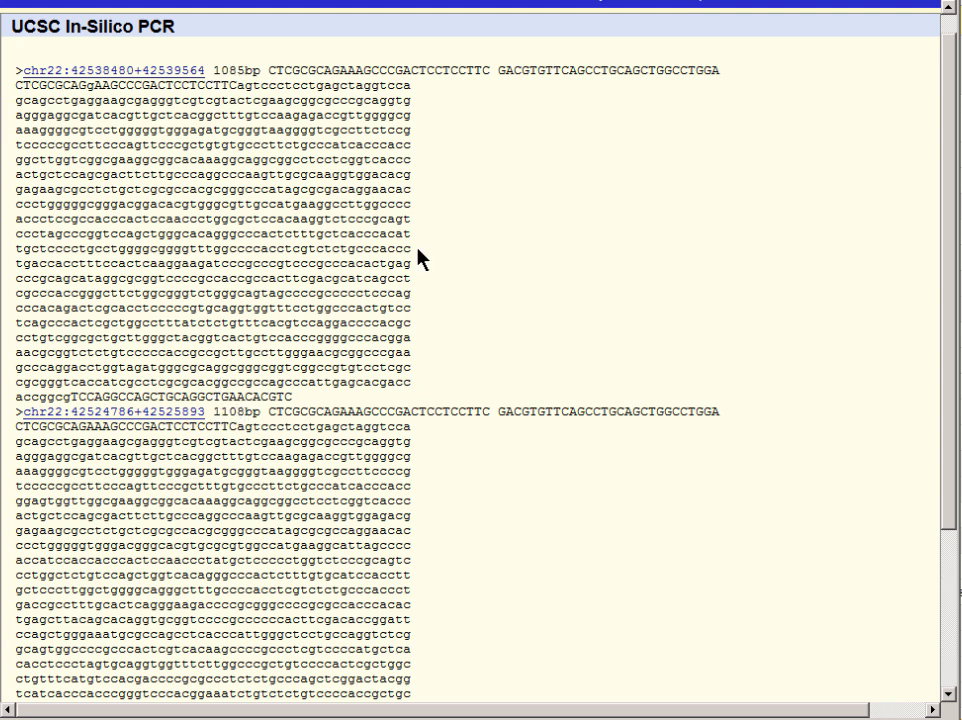
click(181, 73)
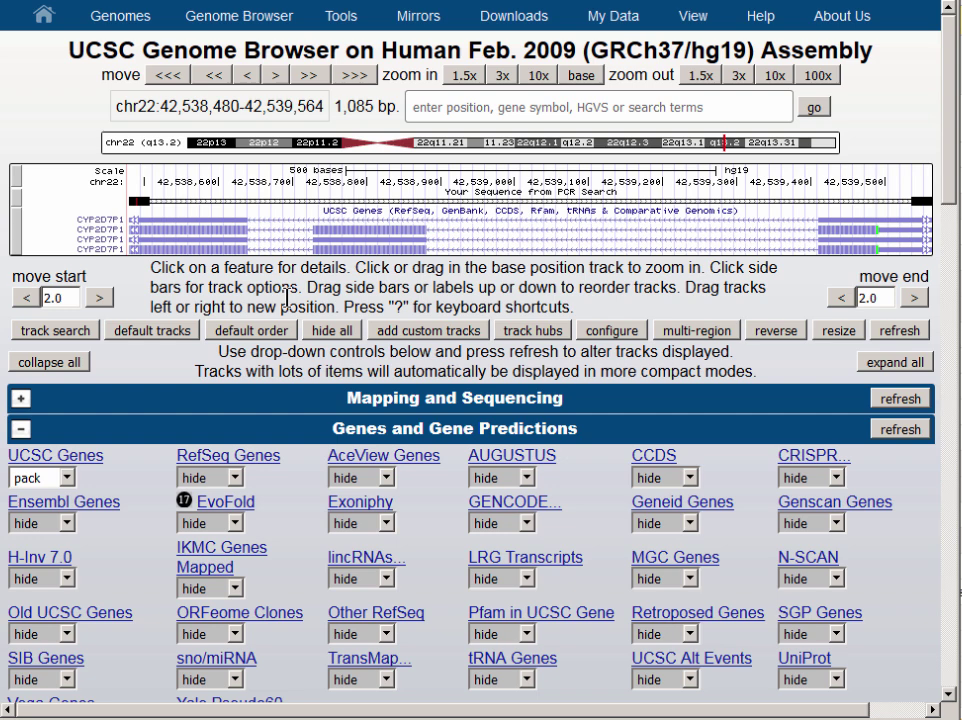
- Zoom out 10x twice, then zoom in to chr22:42,524,159-42,540,954 spanning CYP2D6 and CYP2D7P1
click(776, 77)
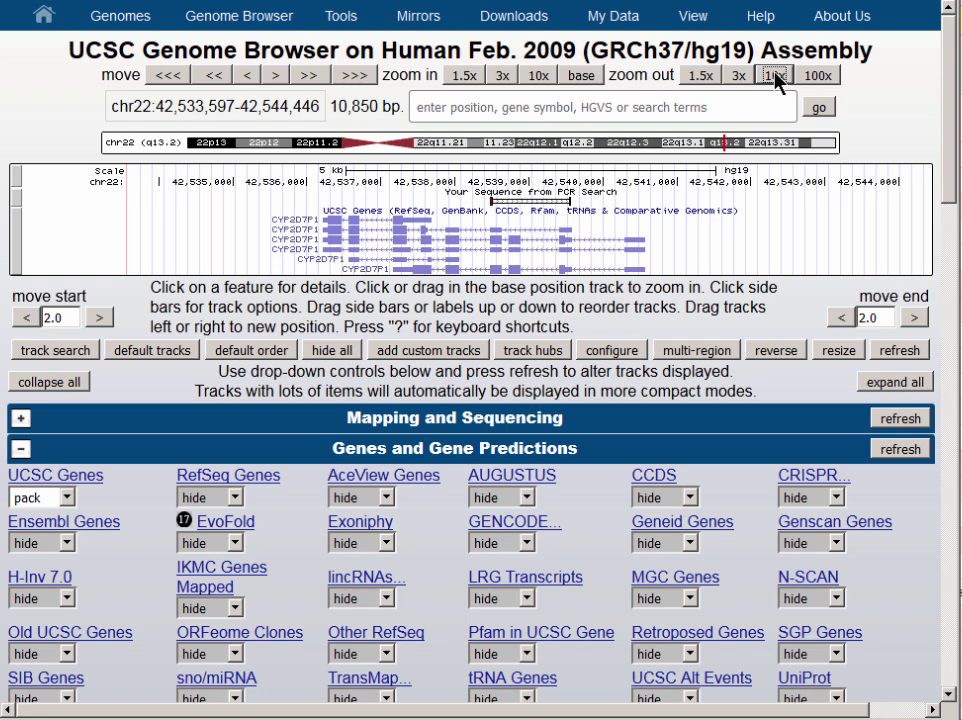
click(776, 76)
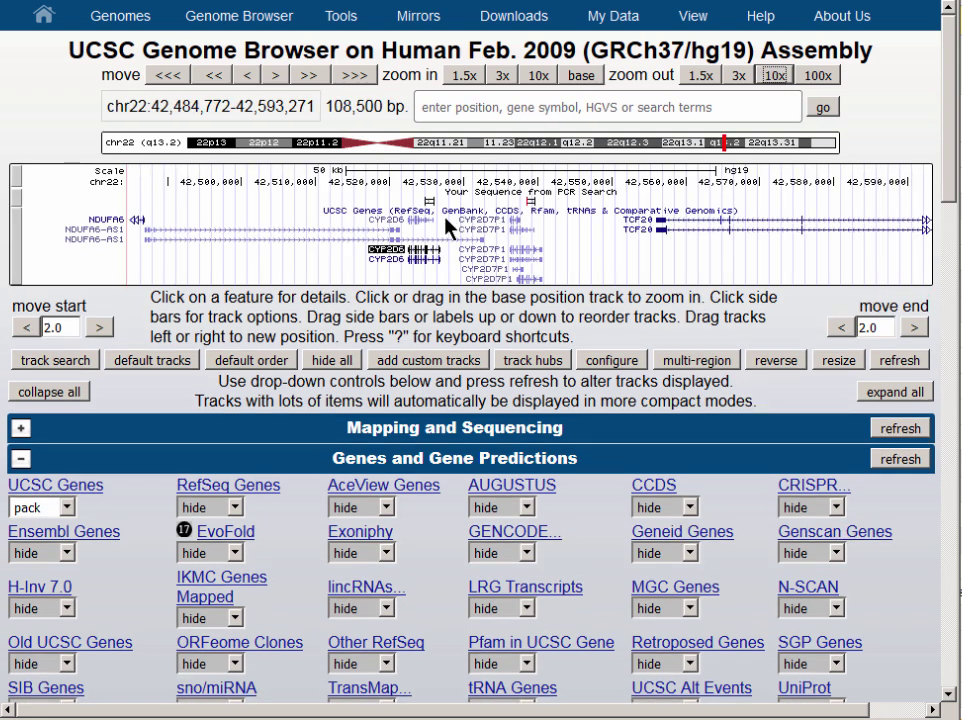
drag(419, 180, 545, 199)
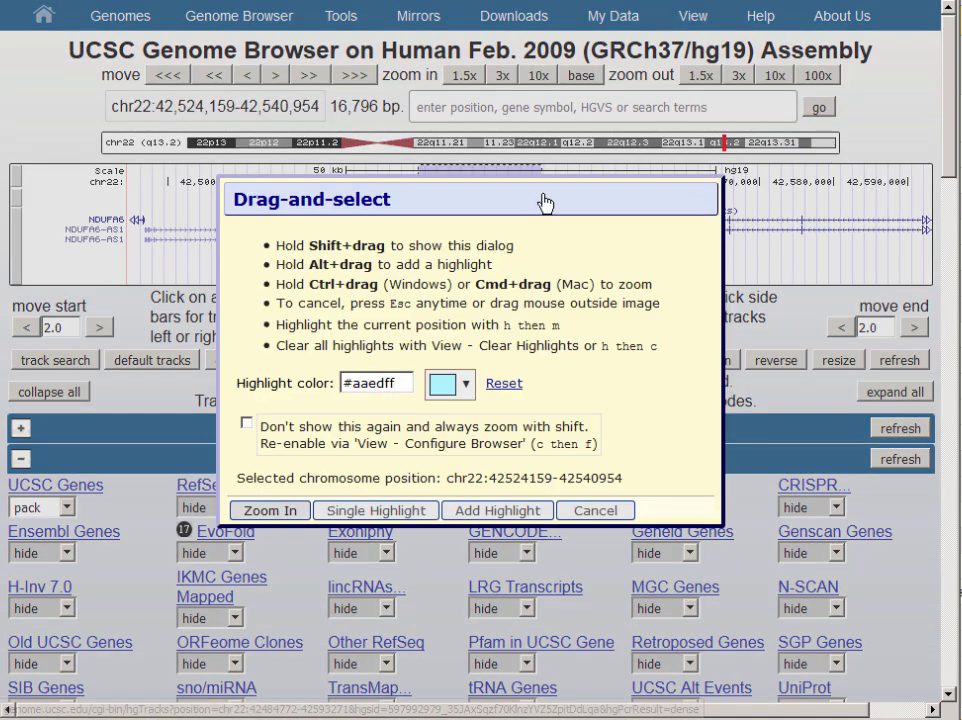
click(289, 511)
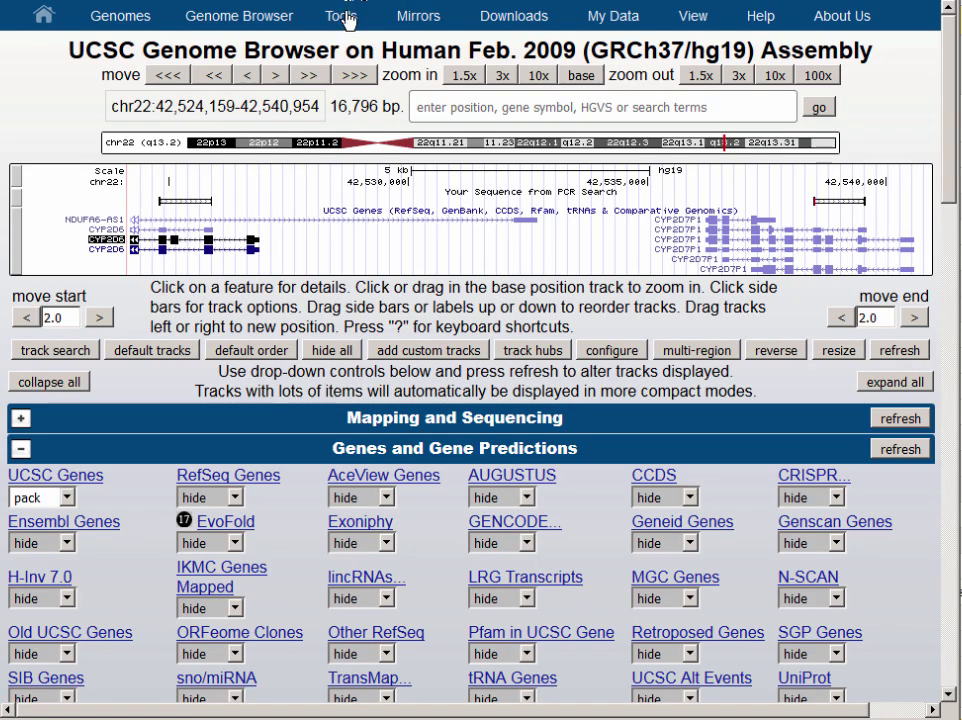
- Open In-Silico PCR from the Tools menu and set its target to UCSC Genes
mouse_move(343, 19)
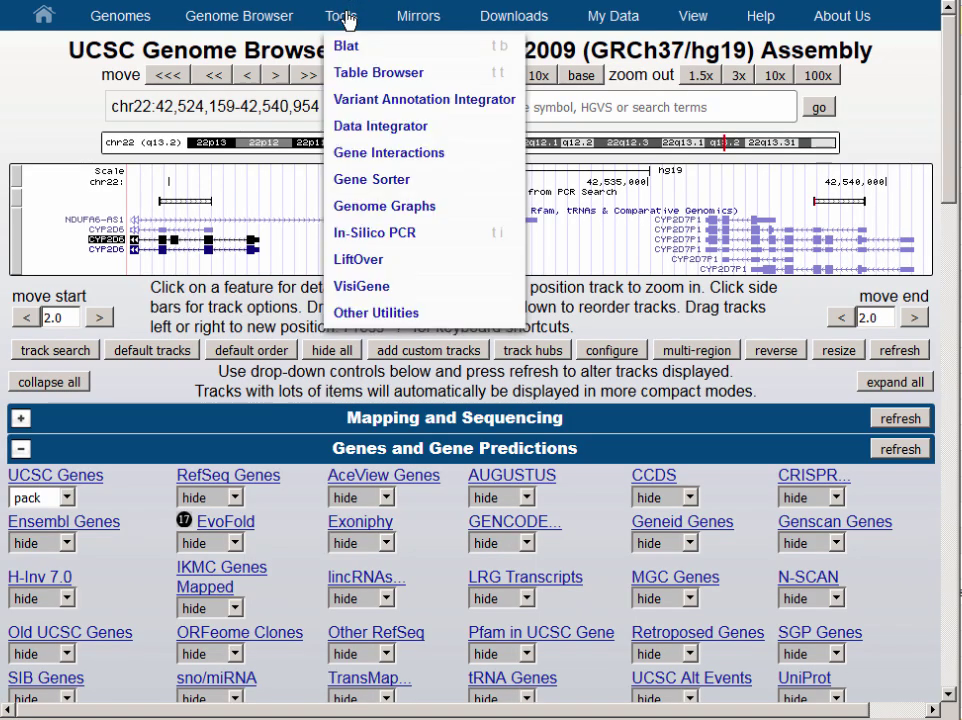
click(397, 236)
click(466, 110)
click(469, 147)
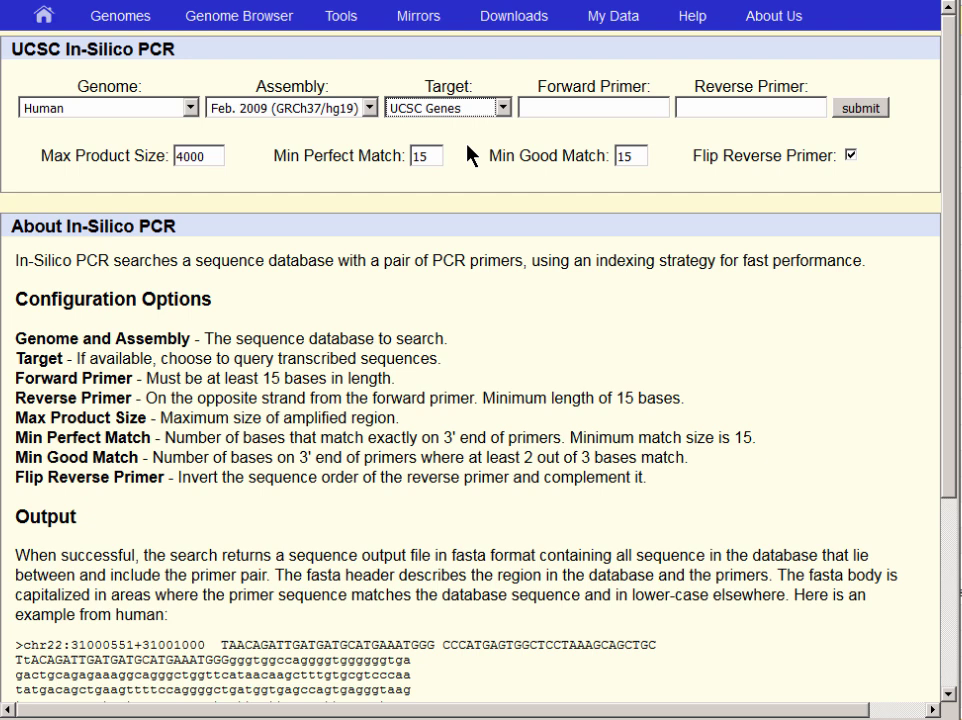
- Paste the forward and reverse primers from the notes and submit the UCSC Genes search
click(574, 106)
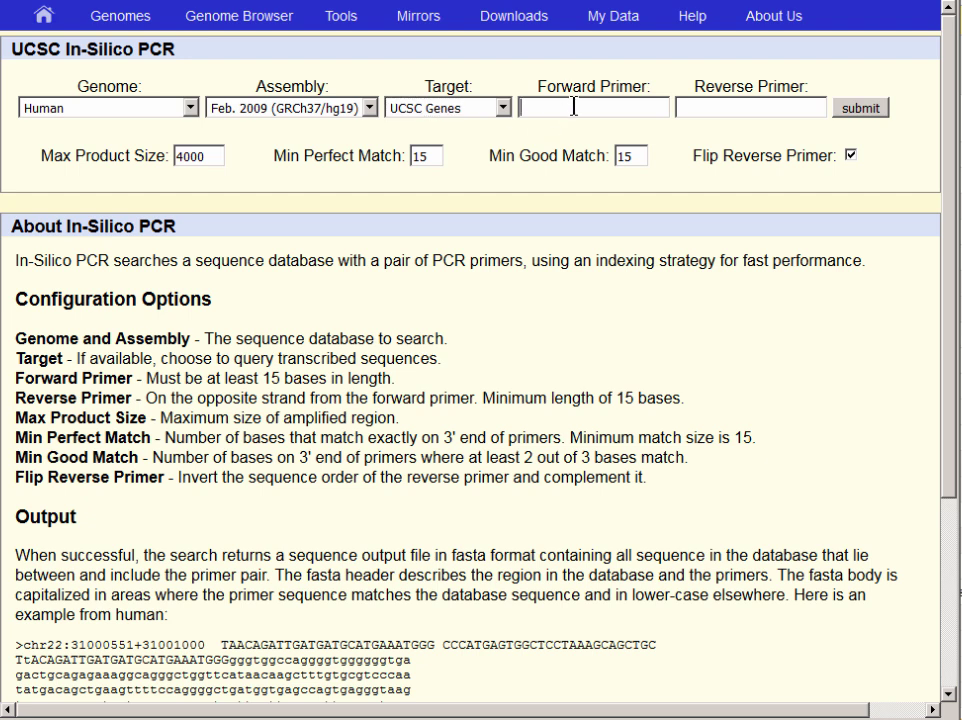
key(ctrl+v)
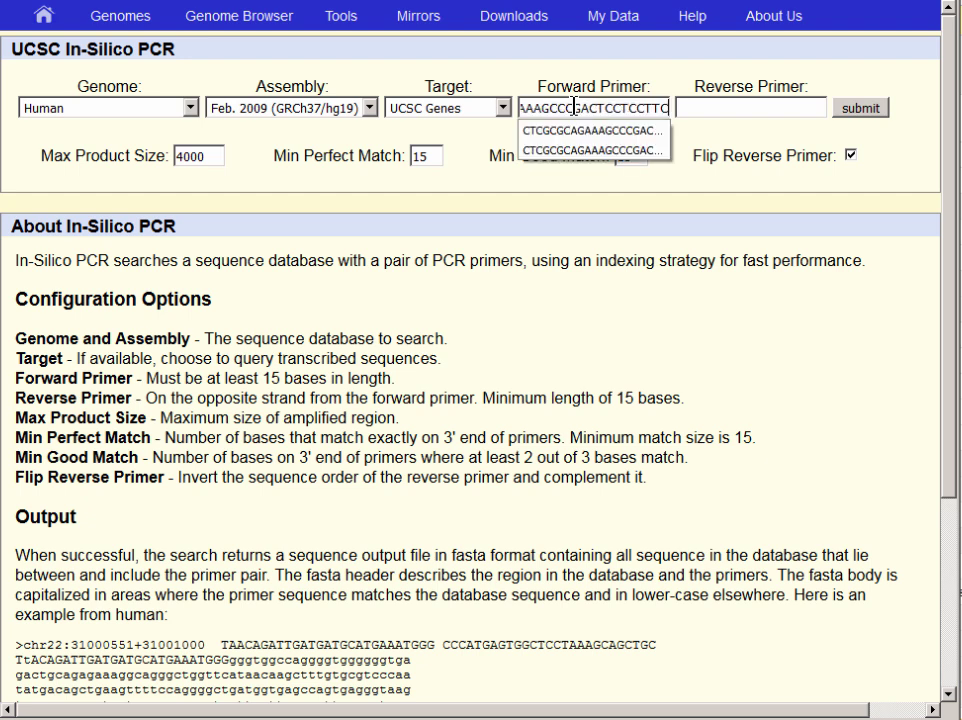
click(647, 198)
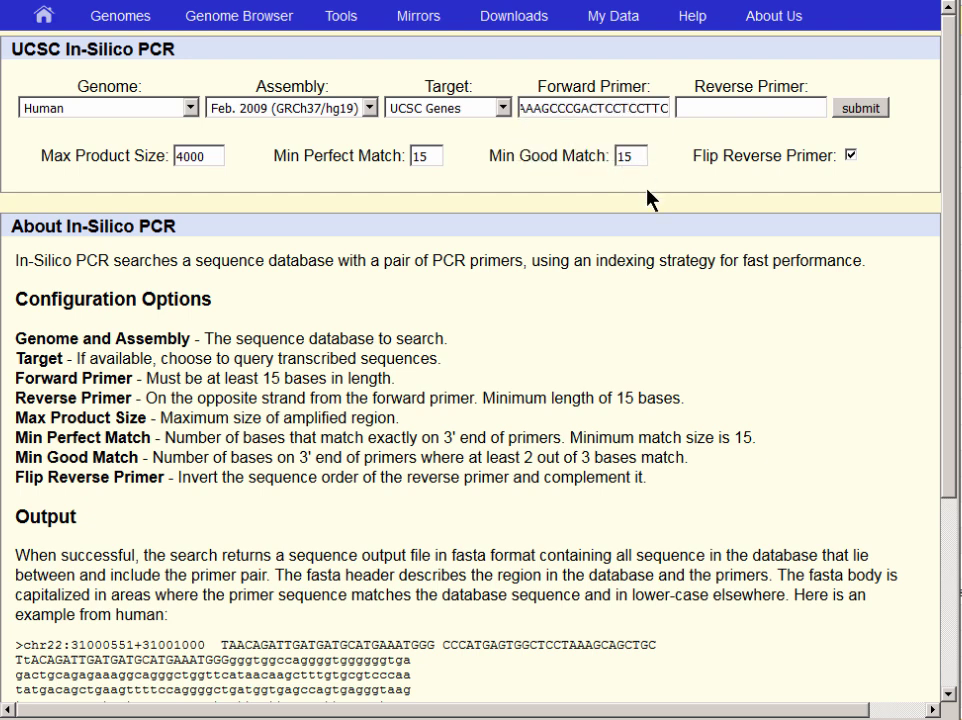
key(alt+Tab)
key(Down)
key(Down)
key(shift+End)
key(ctrl+c)
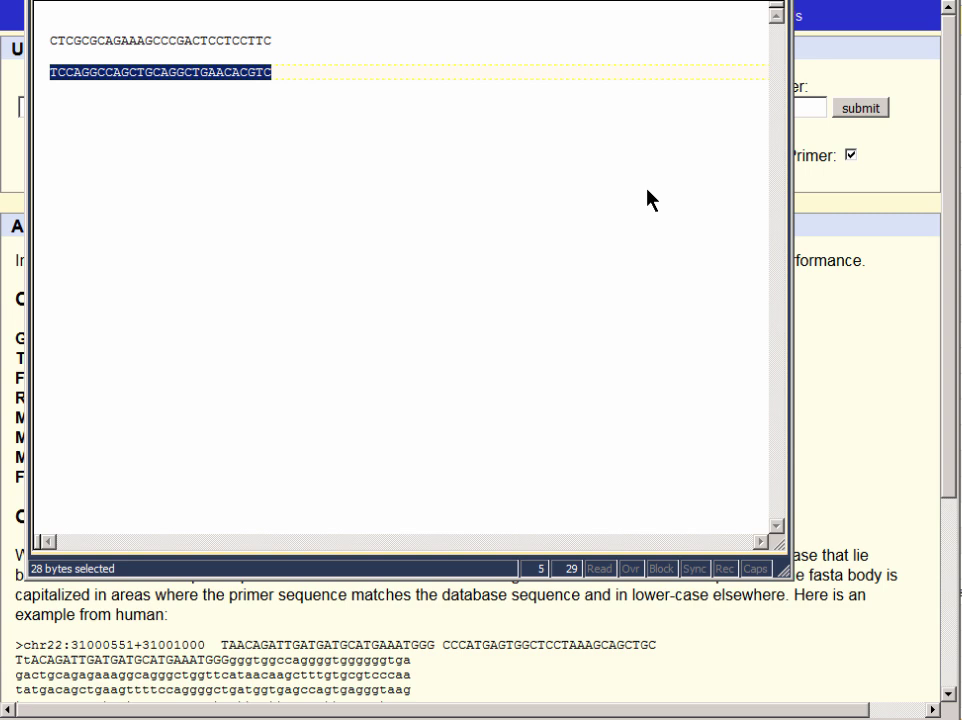
key(alt+Tab)
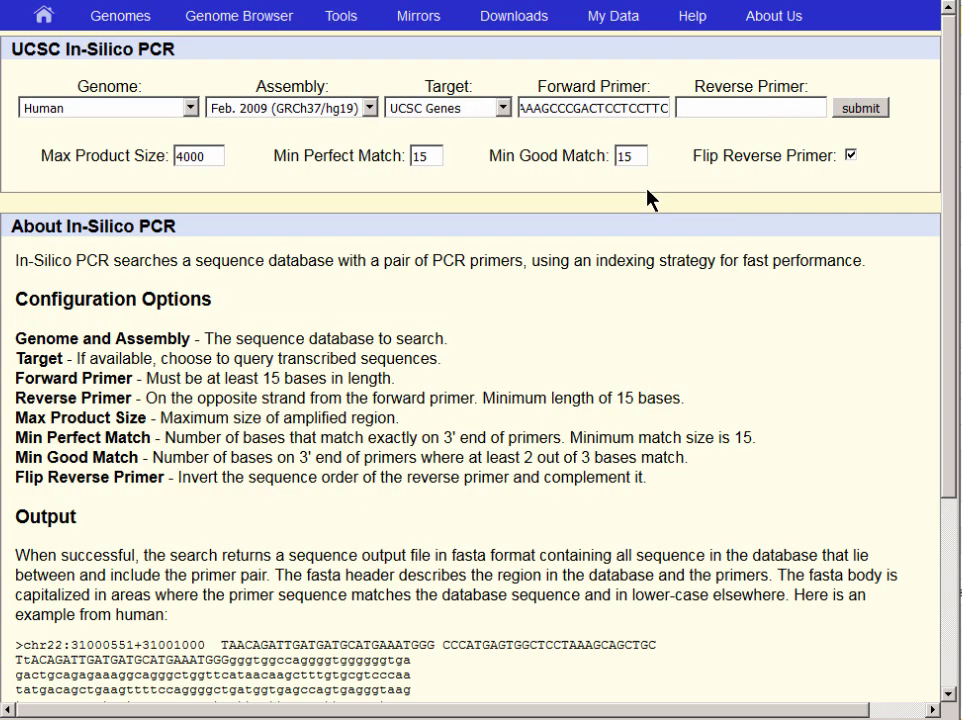
click(743, 107)
key(ctrl+v)
click(836, 197)
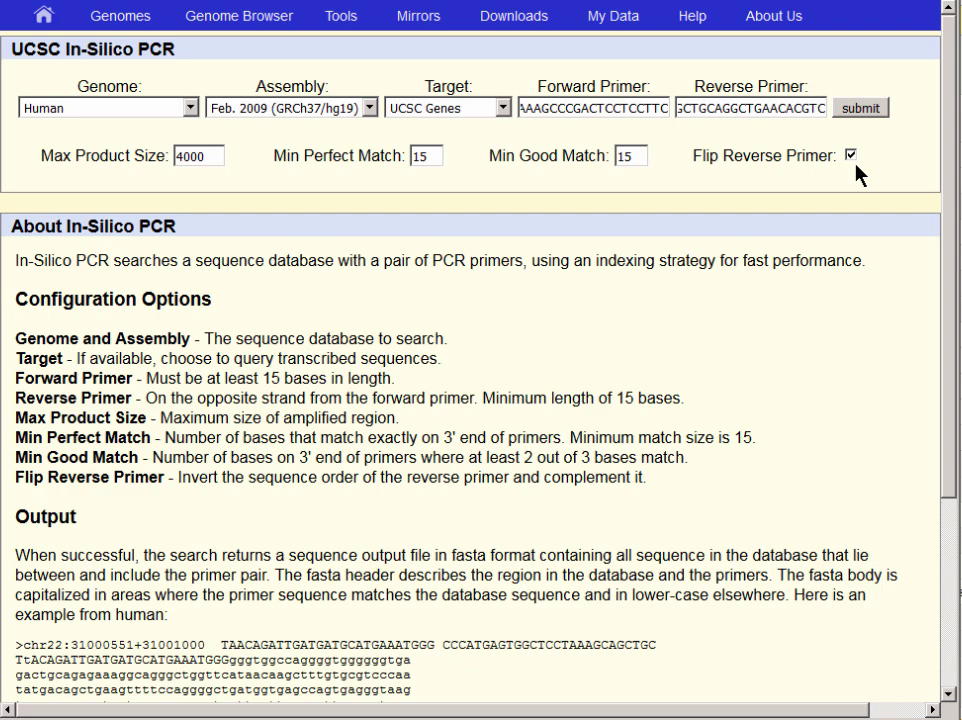
click(872, 112)
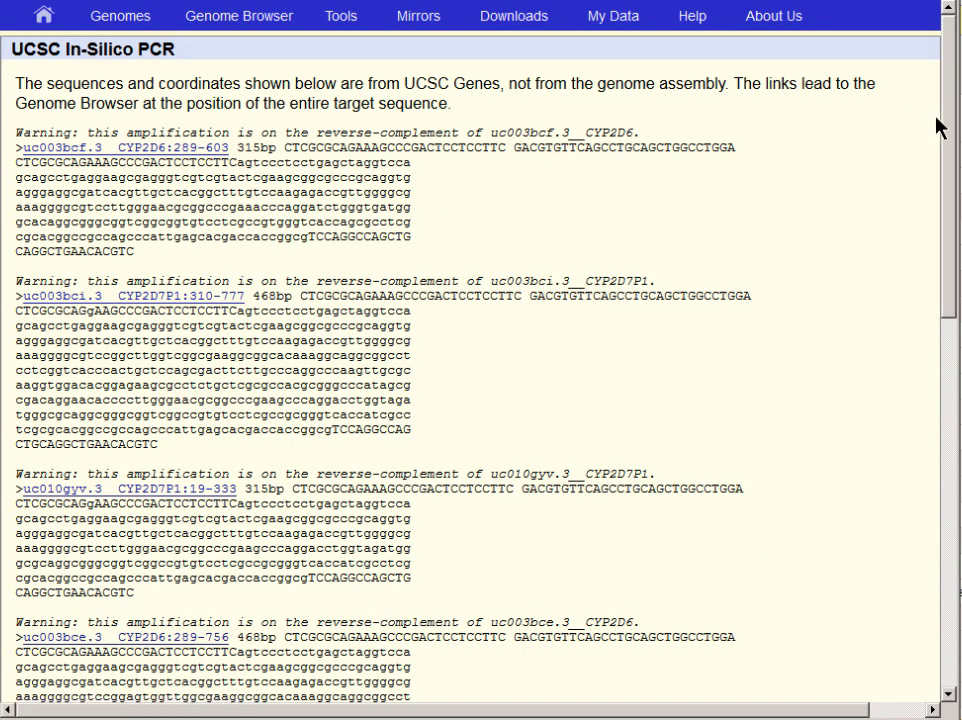
drag(952, 148, 910, 70)
drag(584, 132, 639, 132)
drag(584, 281, 648, 281)
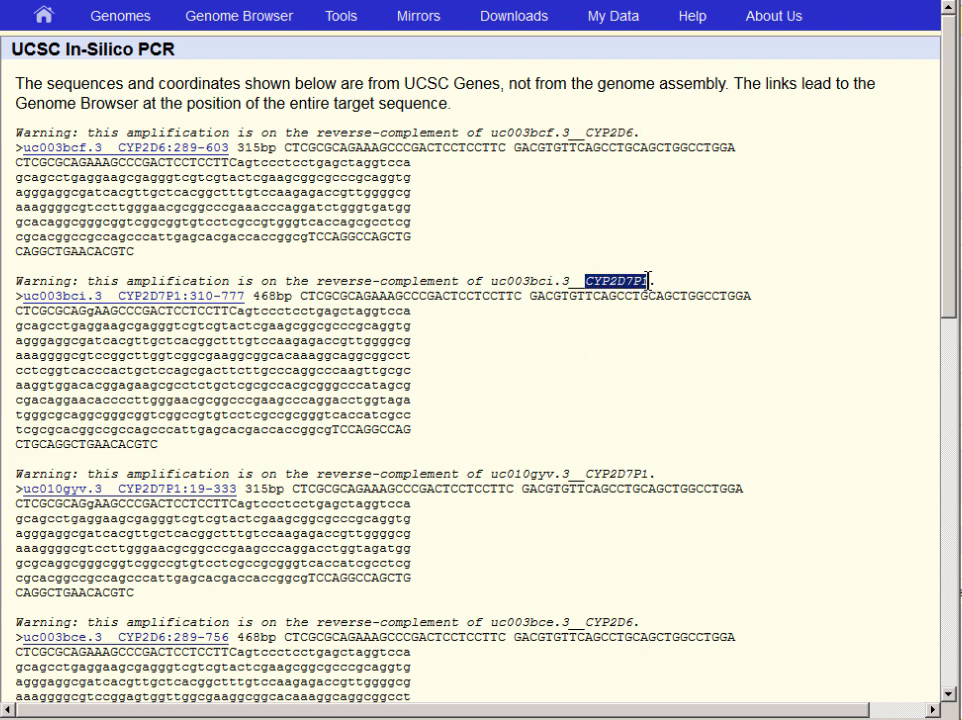
click(659, 340)
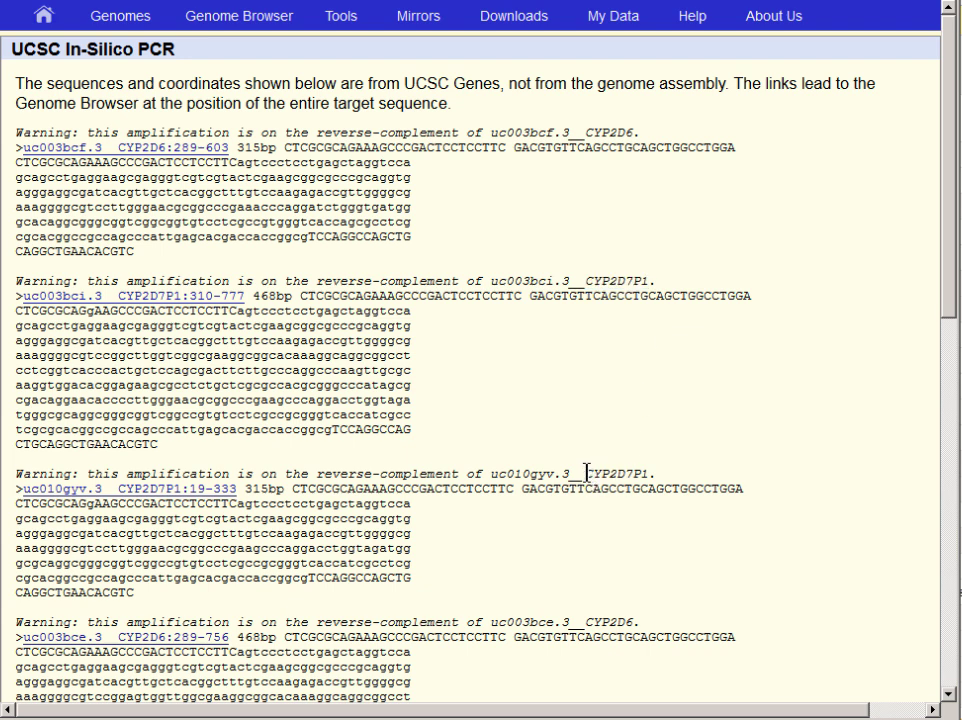
drag(585, 622, 633, 622)
click(707, 364)
drag(236, 147, 279, 147)
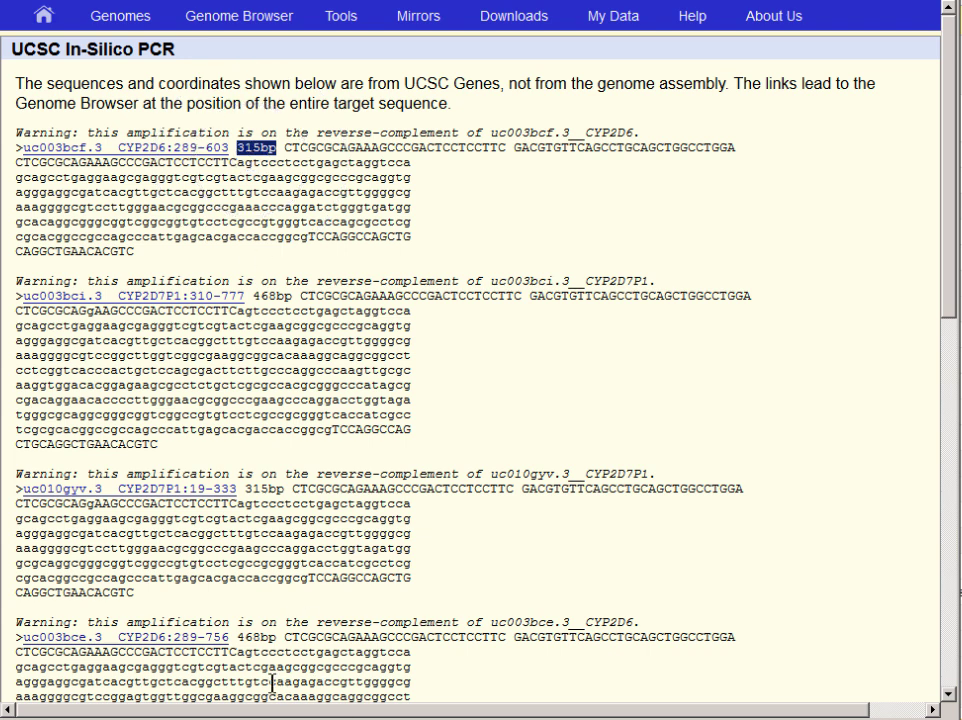
drag(229, 637, 279, 637)
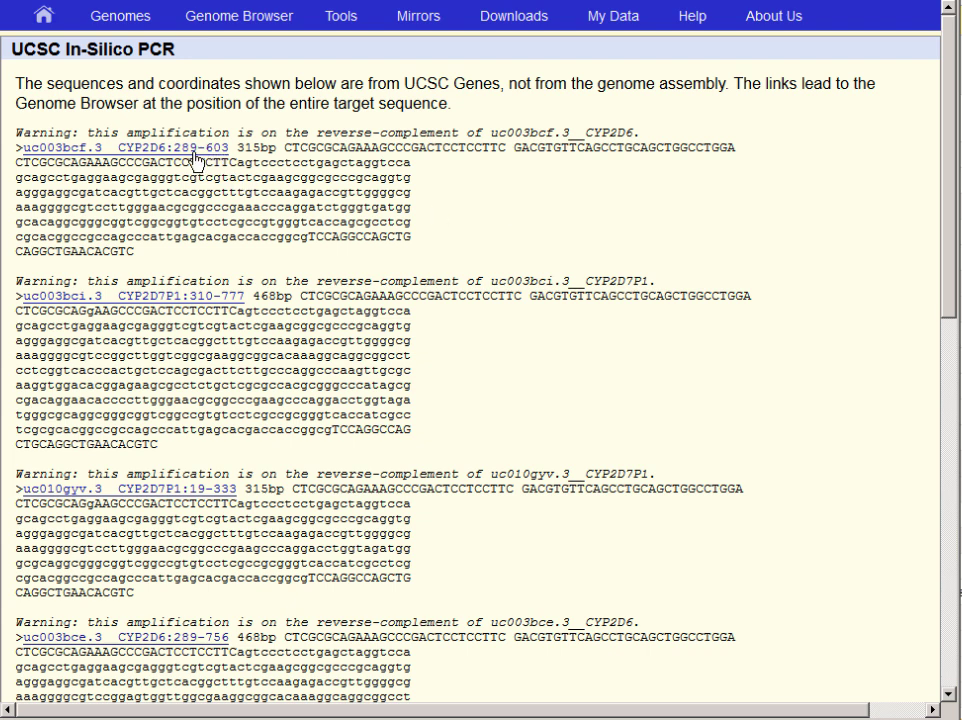
click(146, 157)
- Open the uc003bcf.3 amplicon, zoom out 10x, then zoom to chr22:42,536,990-42,541,107 around CYP2D7P1
click(140, 152)
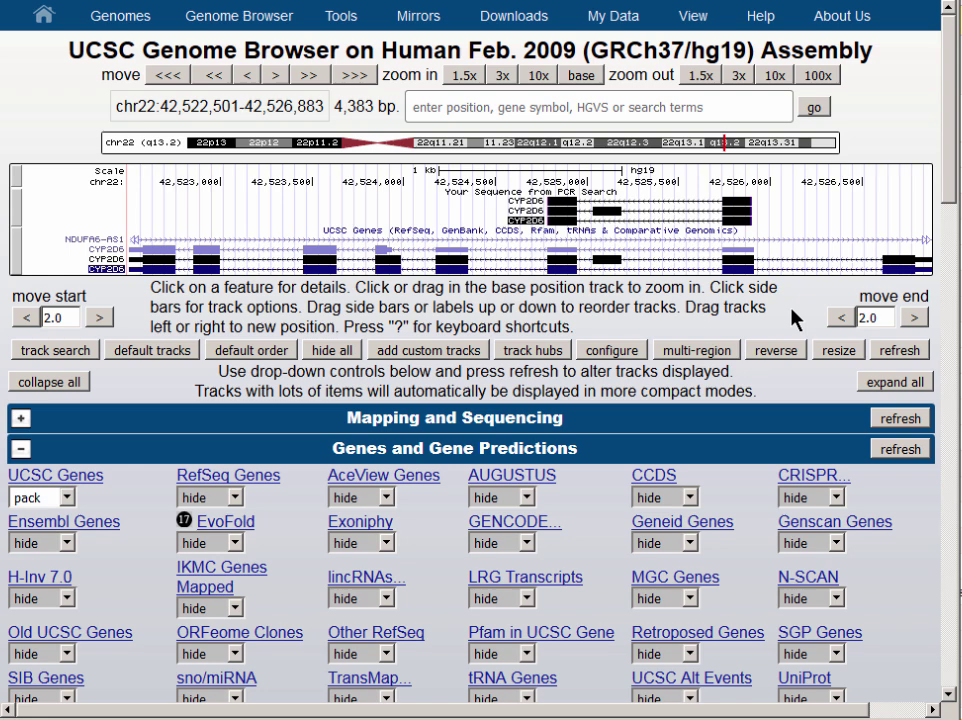
click(784, 76)
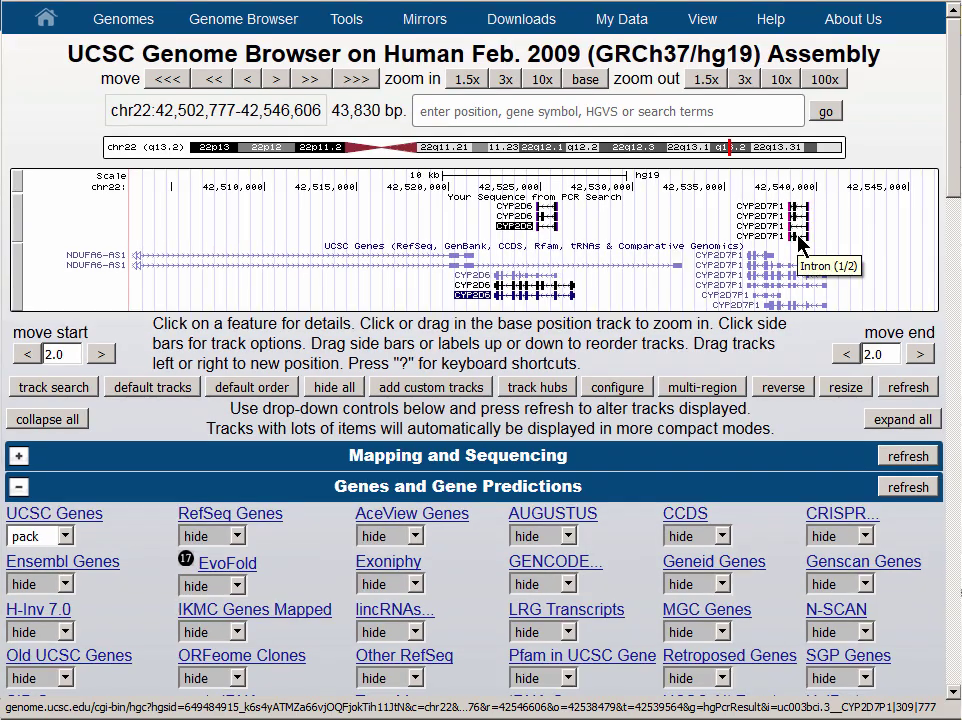
click(801, 215)
click(801, 221)
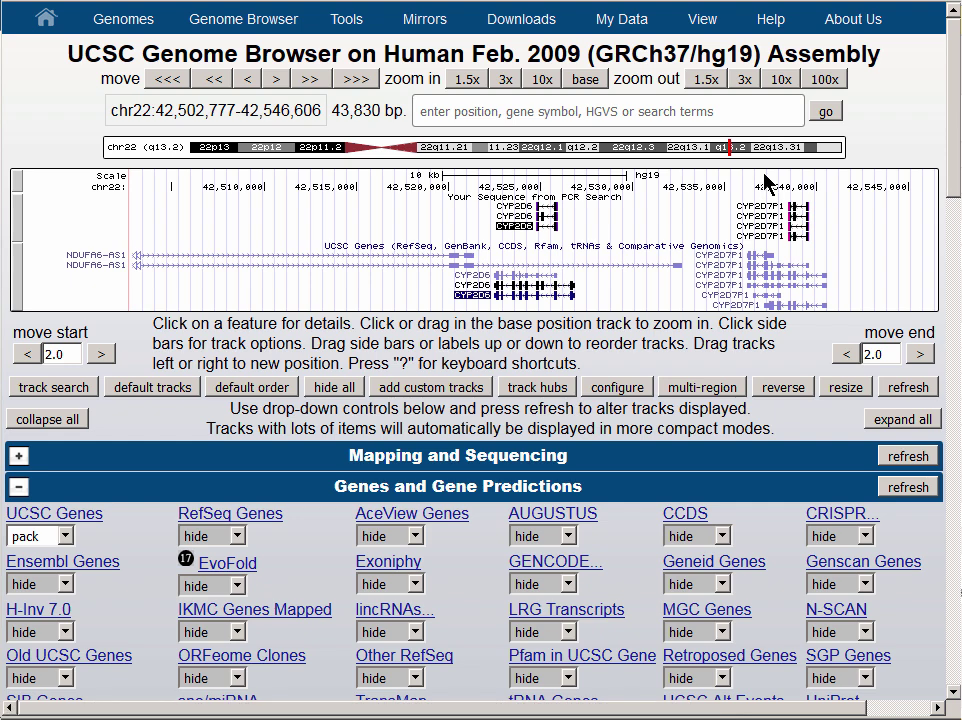
drag(762, 178, 838, 197)
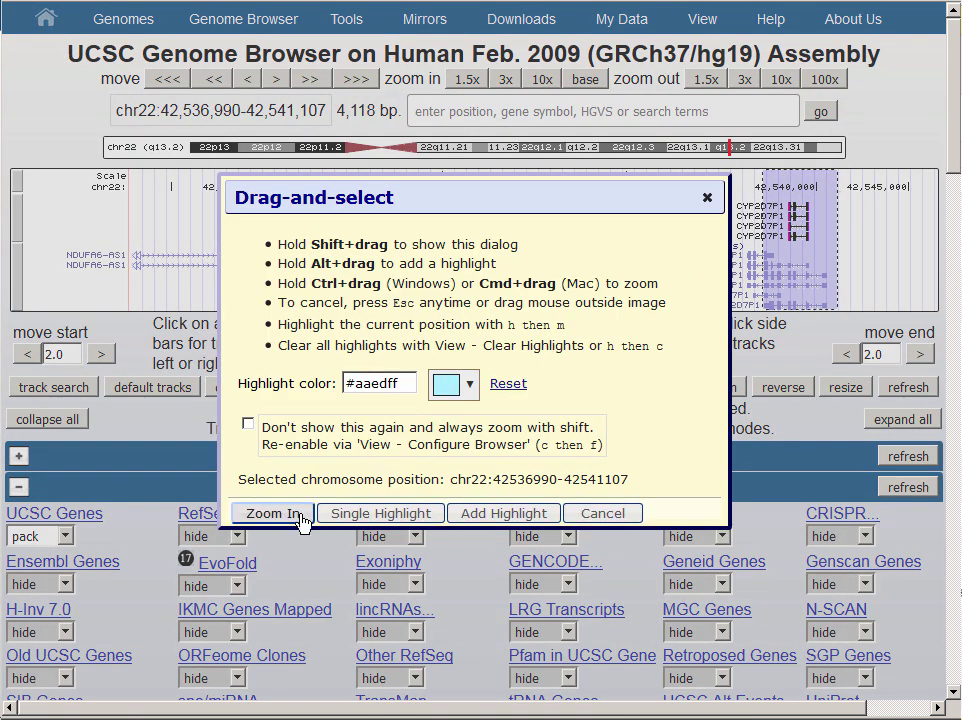
click(270, 513)
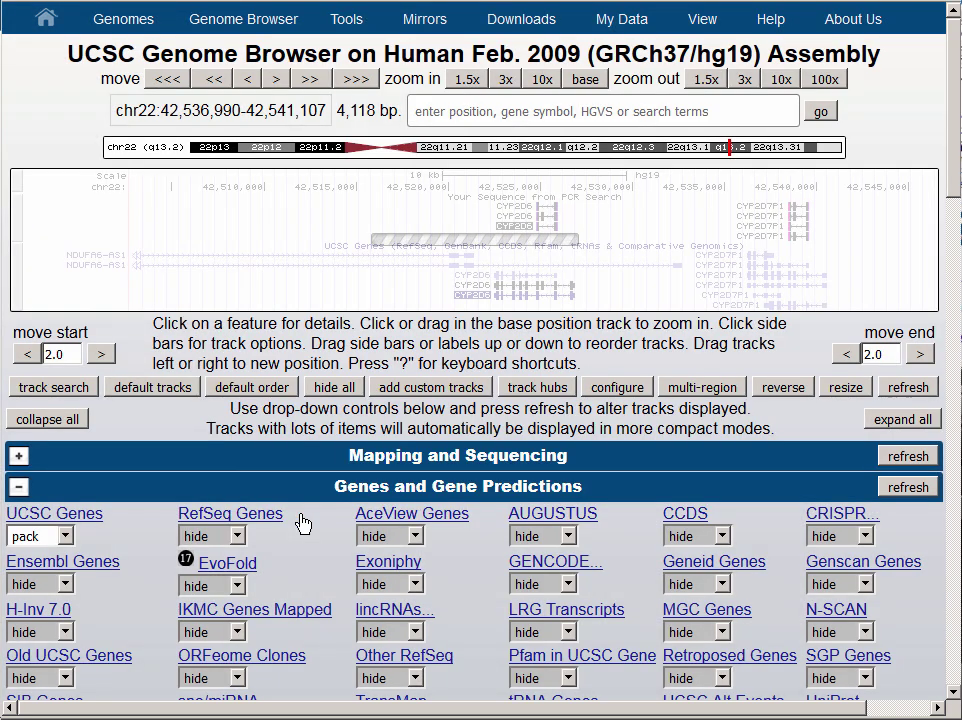